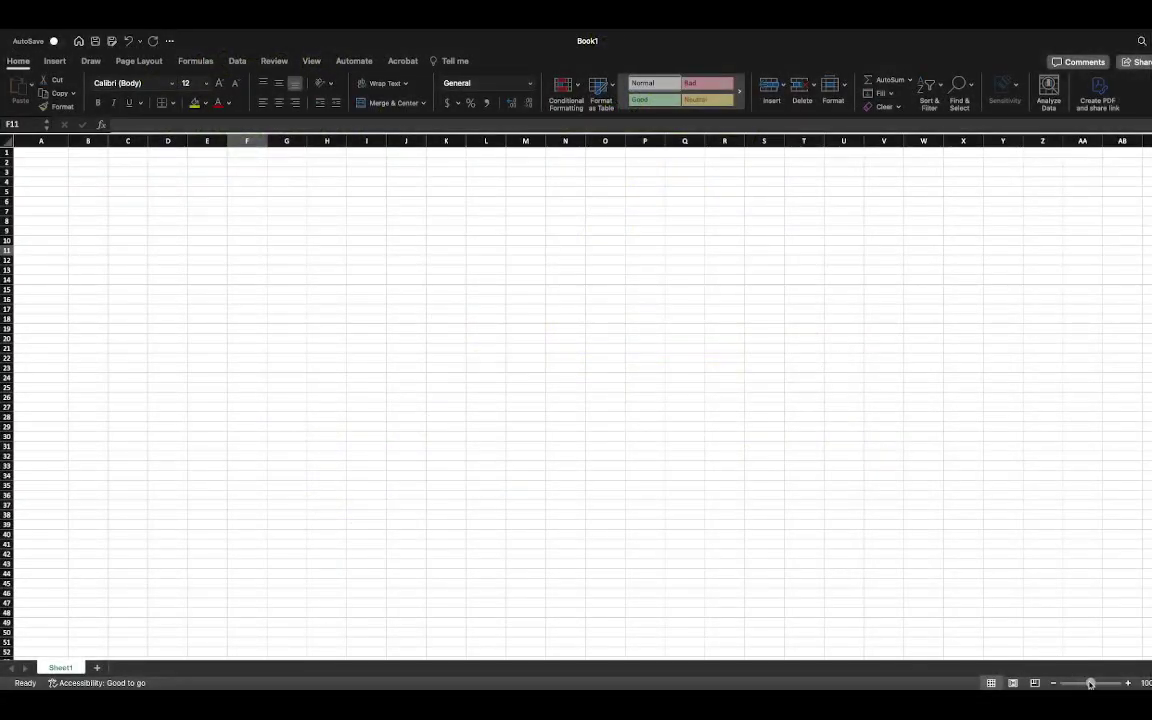
Zoom in and enter the heading '95% CI' in cell A1.
{"action": "left_click_drag", "start_coordinate": [1090, 683], "coordinate": [1107, 683]}
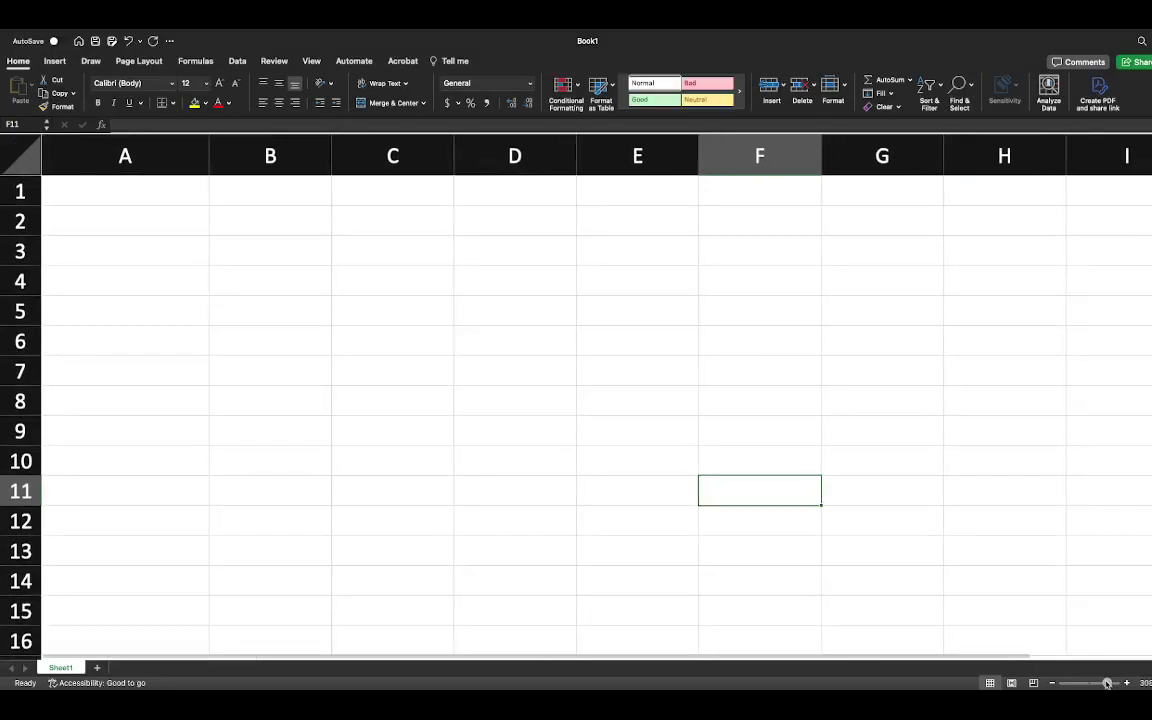
{"action": "left_click", "coordinate": [100, 196]}
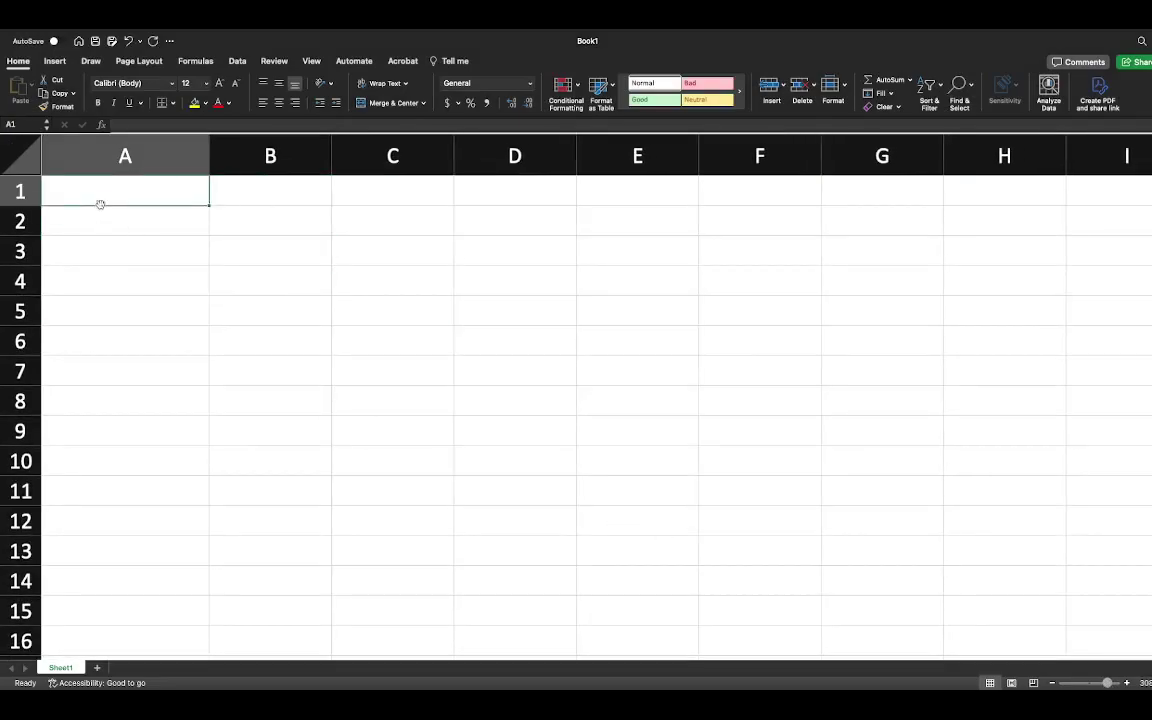
{"action": "type", "text": "(5"}
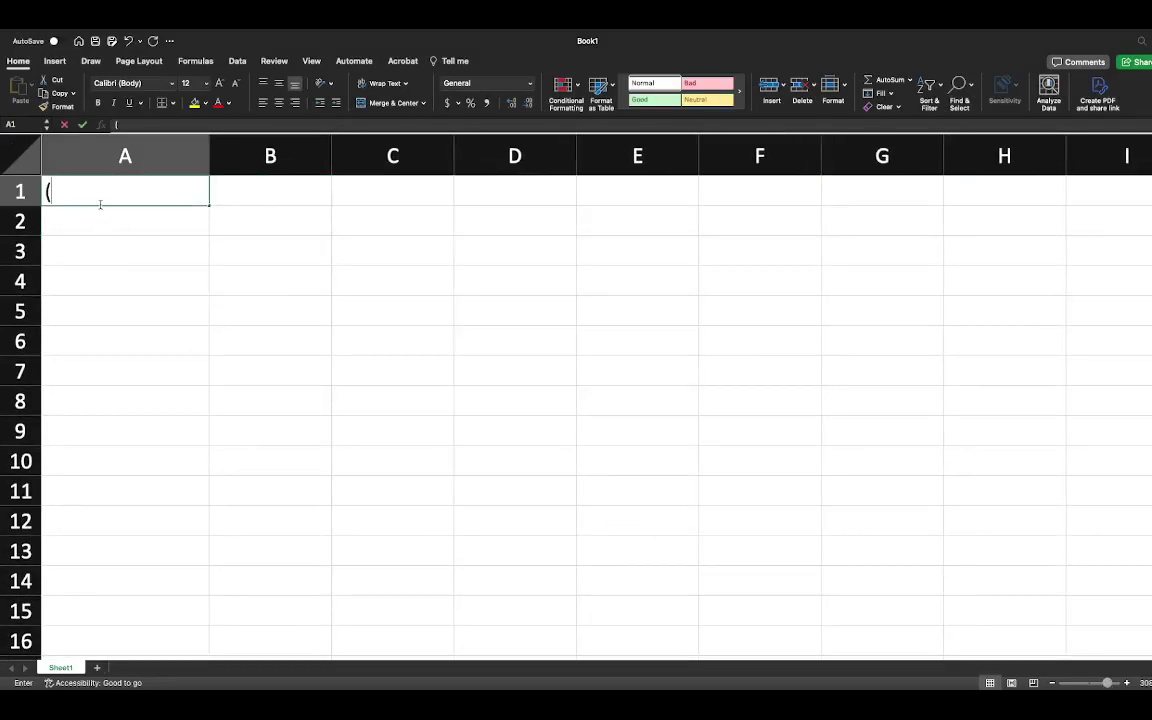
{"action": "key", "text": "BackSpace"}
{"action": "key", "text": "BackSpace"}
{"action": "type", "text": "95%"}
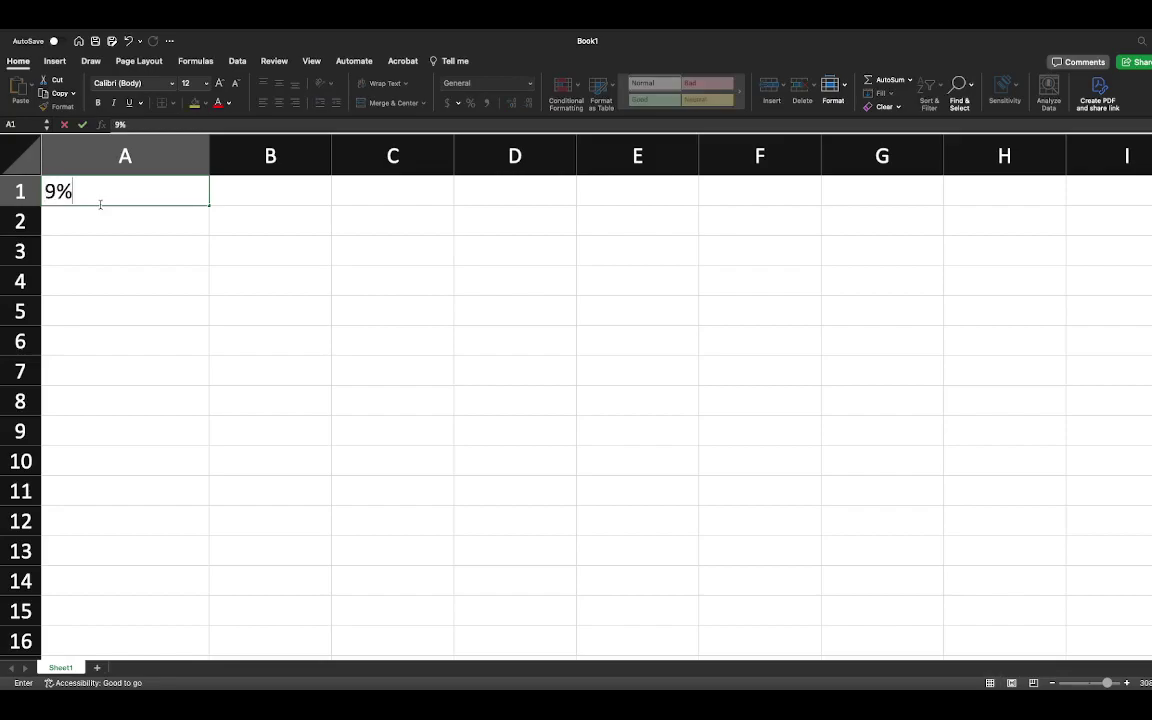
{"action": "key", "text": "BackSpace"}
{"action": "type", "text": "5% CI"}
{"action": "key", "text": "Return"}
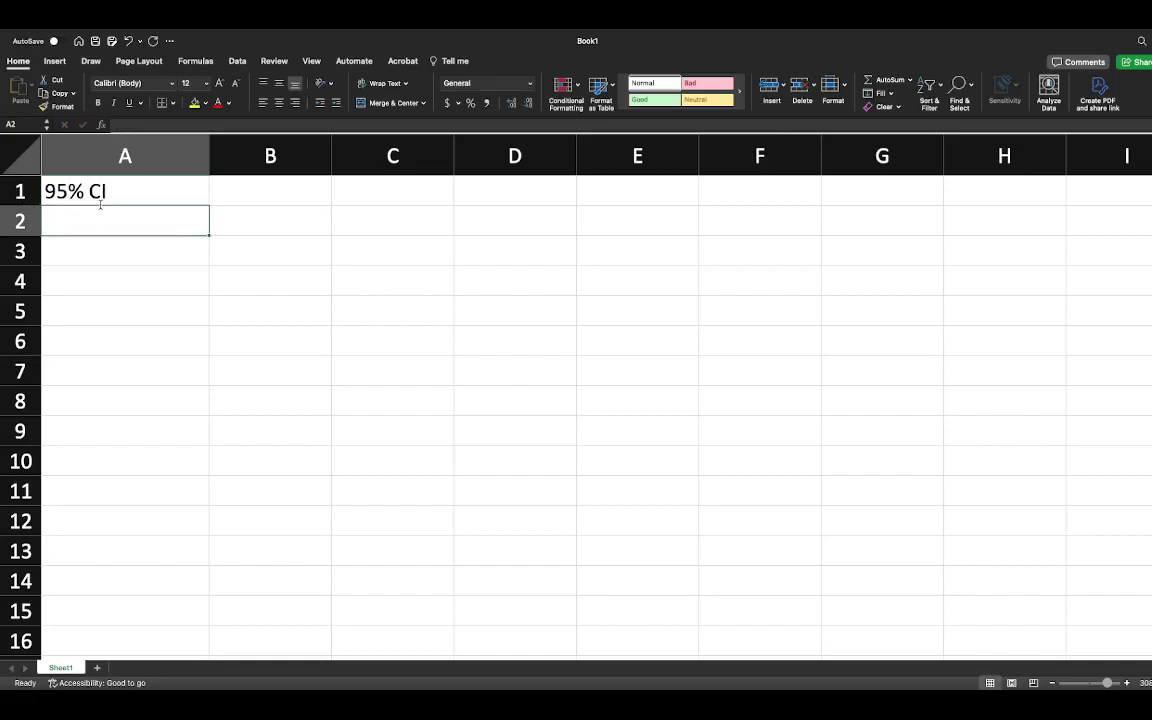
Add 'Confidence Level' with 0.95 in row 2 and the 'Area to the Right' label in A3.
{"action": "type", "text": "Confidence Level"}
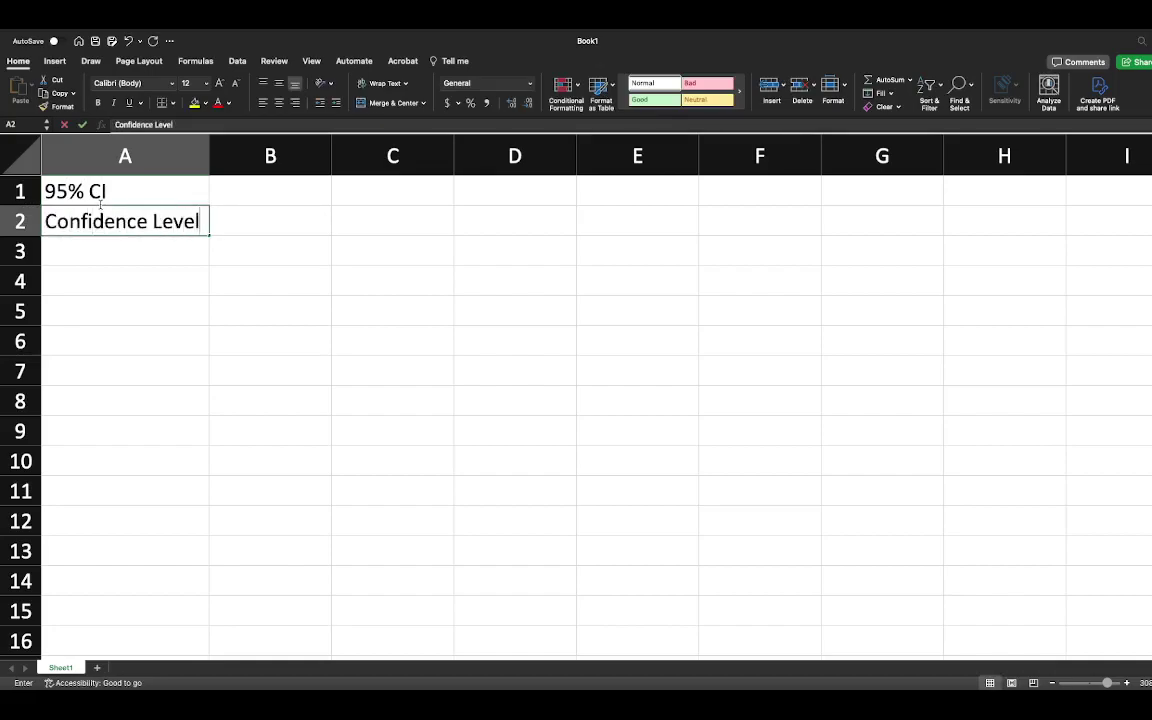
{"action": "key", "text": "Tab"}
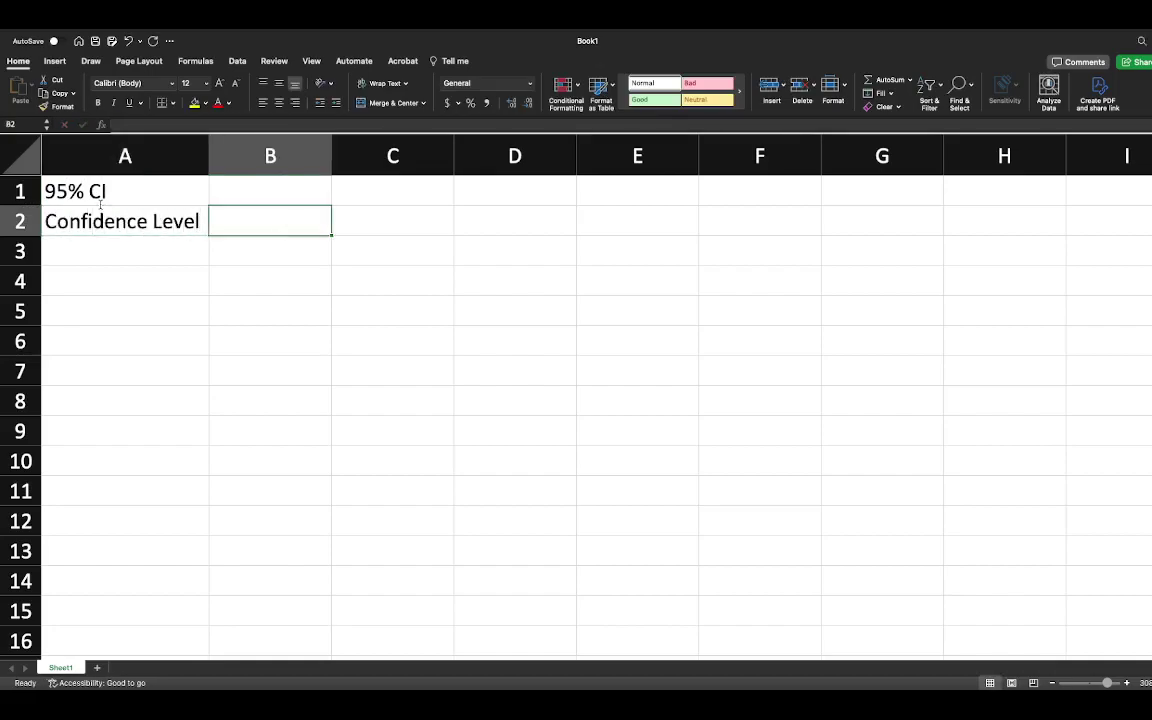
{"action": "type", "text": "0."}
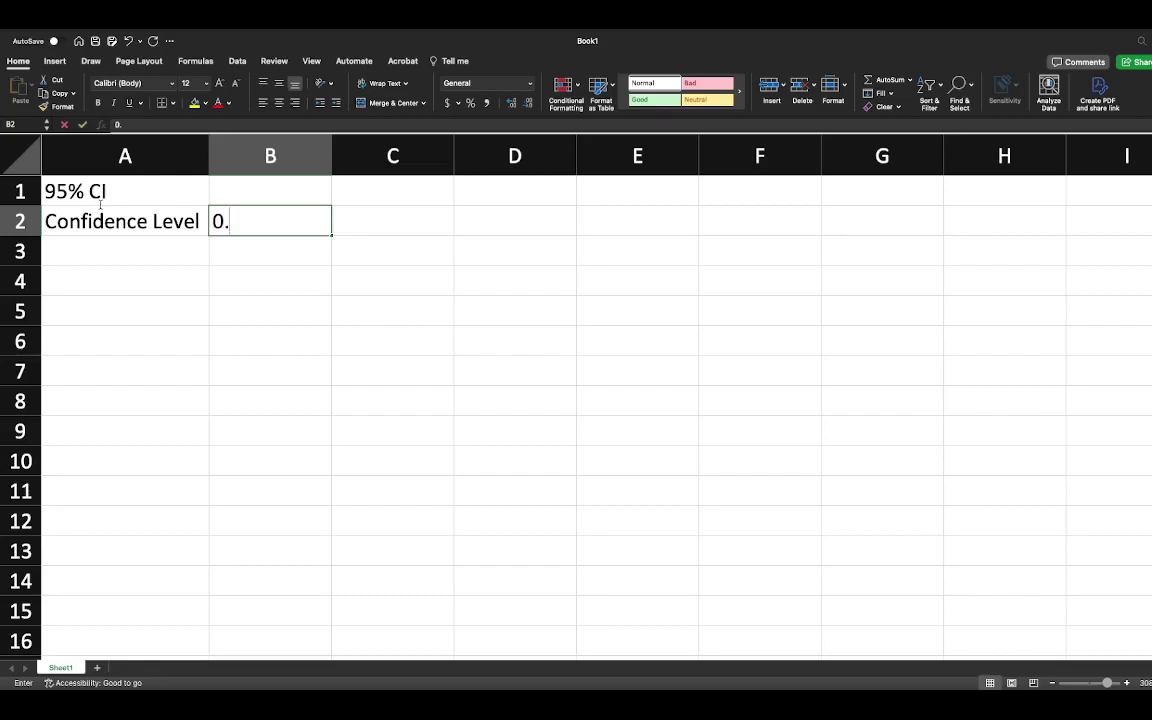
{"action": "type", "text": "95"}
{"action": "key", "text": "Return"}
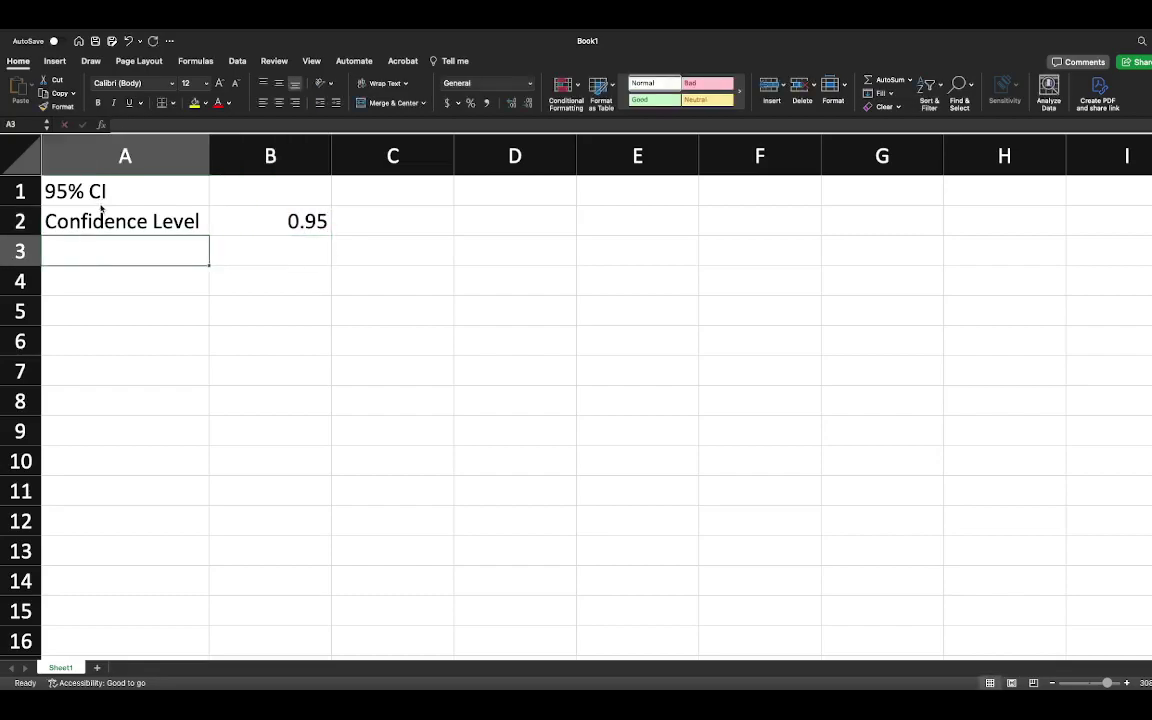
{"action": "type", "text": "Are"}
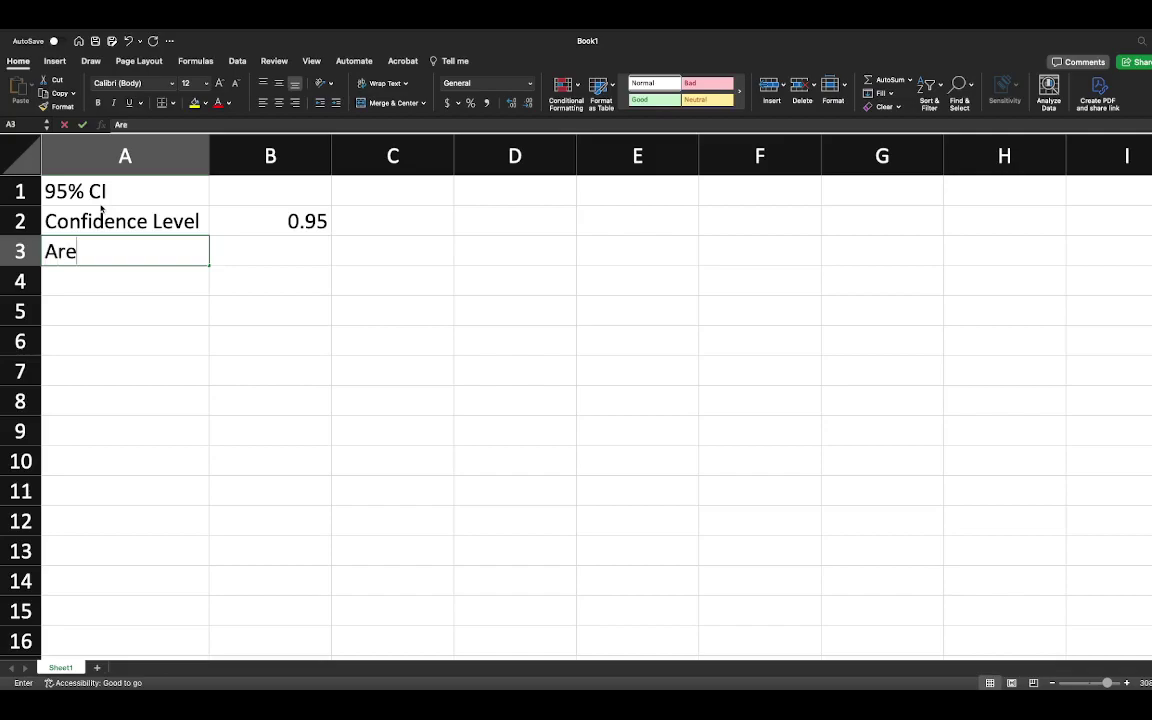
{"action": "type", "text": "a to the"}
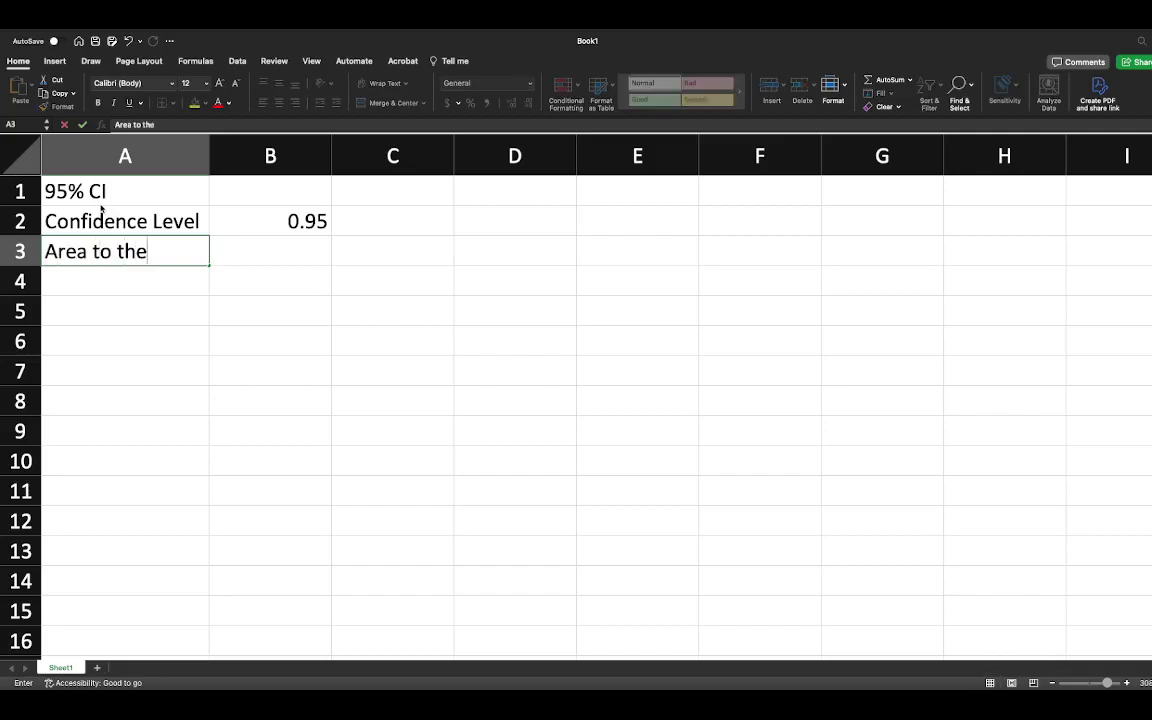
{"action": "type", "text": " Right"}
{"action": "key", "text": "Tab"}
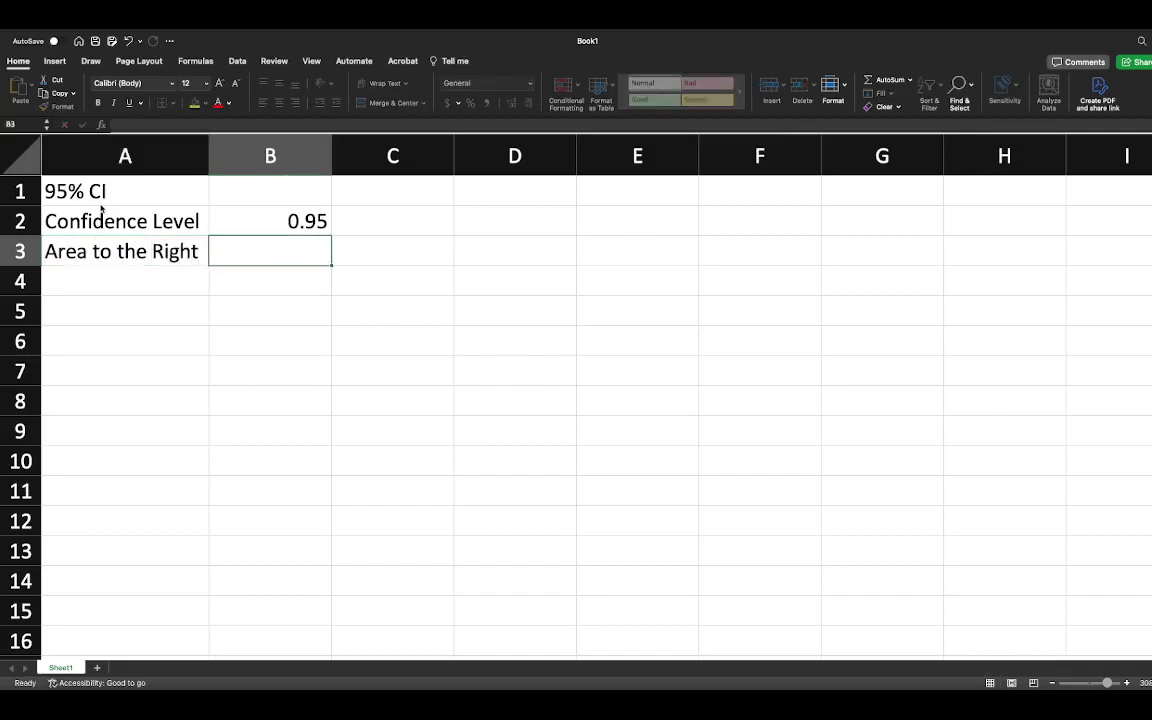
Enter a first right-tail formula =1-(B2/2) in B3.
{"action": "type", "text": "-1"}
{"action": "key", "text": "BackSpace"}
{"action": "key", "text": "BackSpace"}
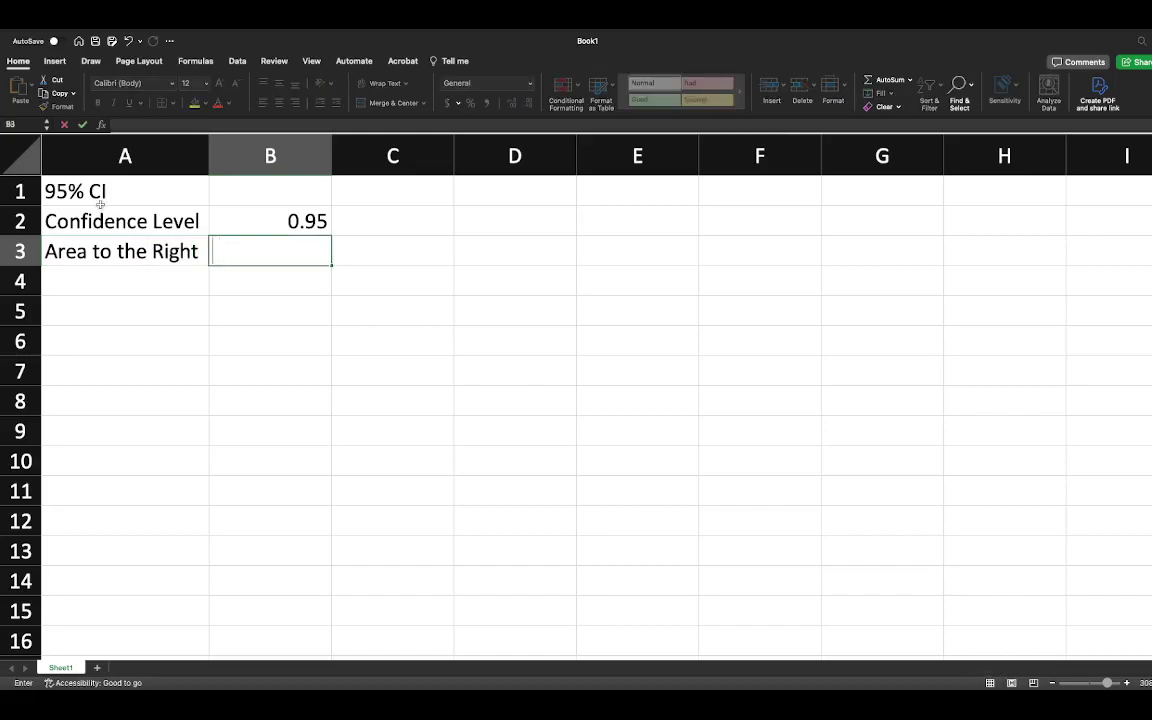
{"action": "type", "text": "=1-"}
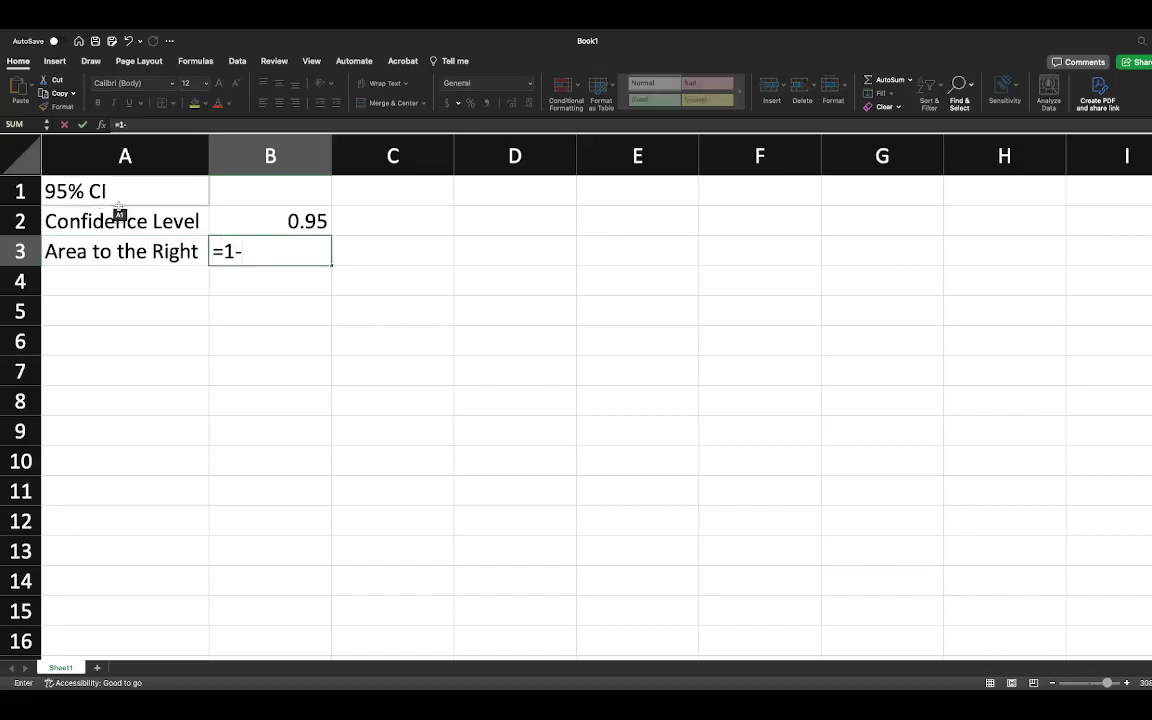
{"action": "type", "text": "("}
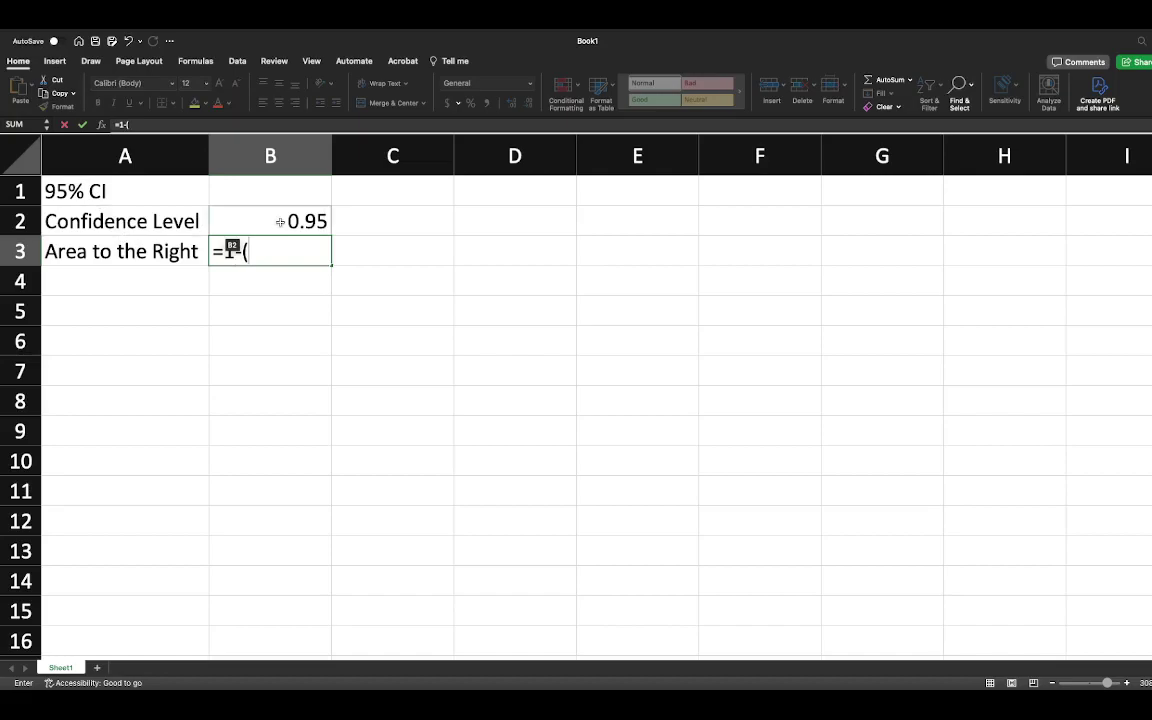
{"action": "scroll", "coordinate": [285, 220], "scroll_direction": "right", "scroll_amount": 1}
{"action": "left_click", "coordinate": [268, 218]}
{"action": "type", "text": "/2)"}
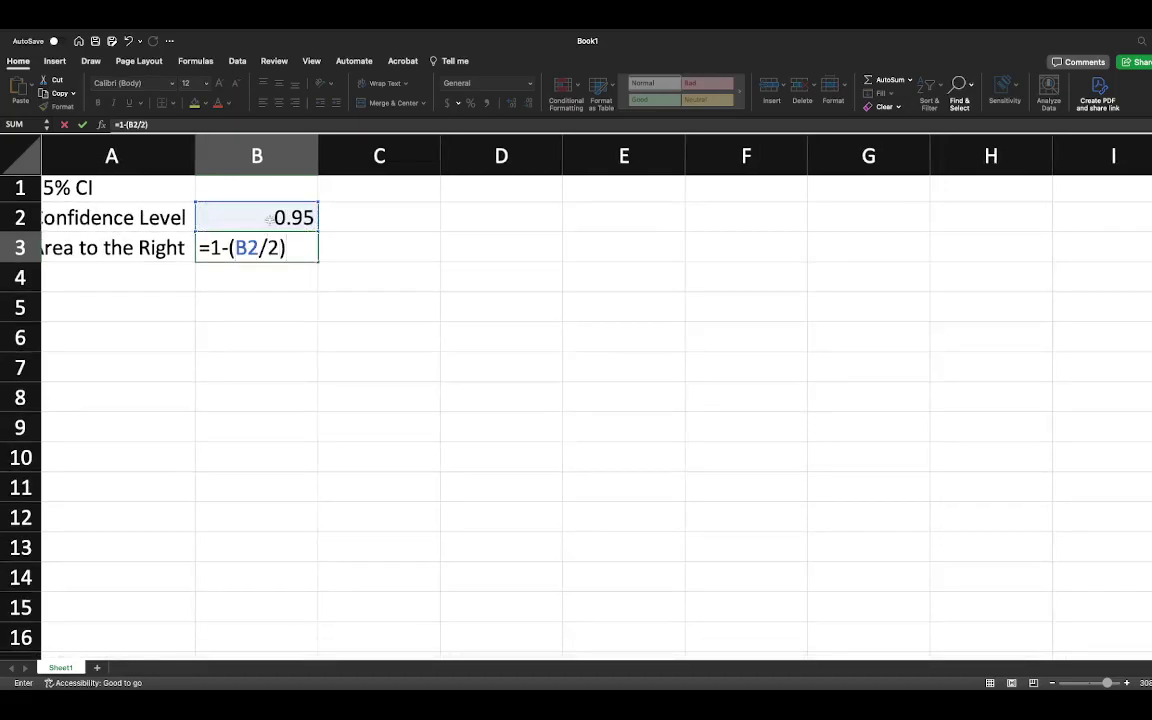
{"action": "key", "text": "Return"}
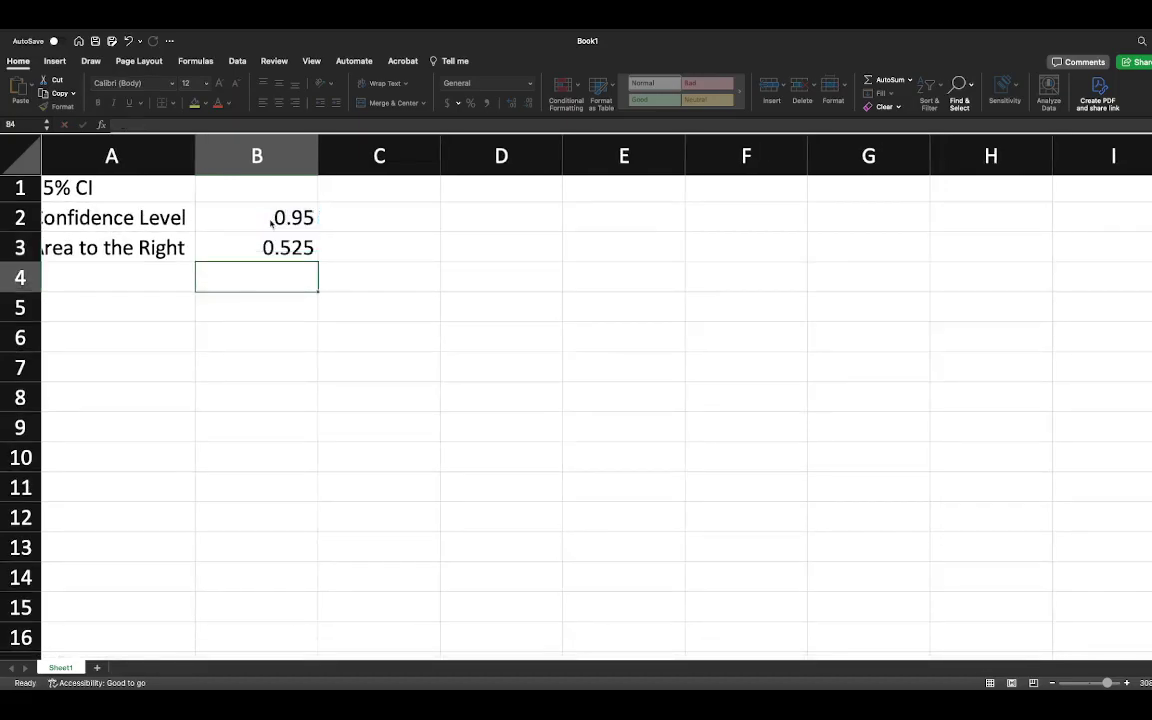
Correct B3 to =(1-B2)/2 so it shows 0.025.
{"action": "left_click", "coordinate": [236, 247]}
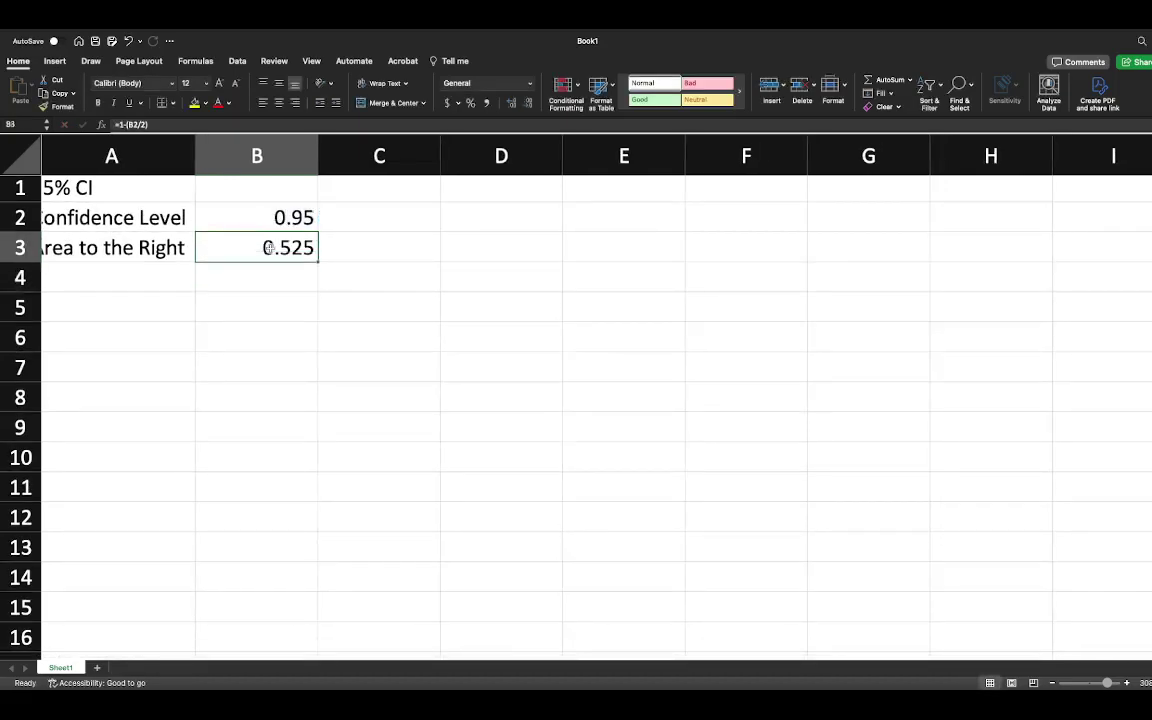
{"action": "left_click", "coordinate": [133, 124]}
{"action": "key", "text": "super+a"}
{"action": "type", "text": "=1"}
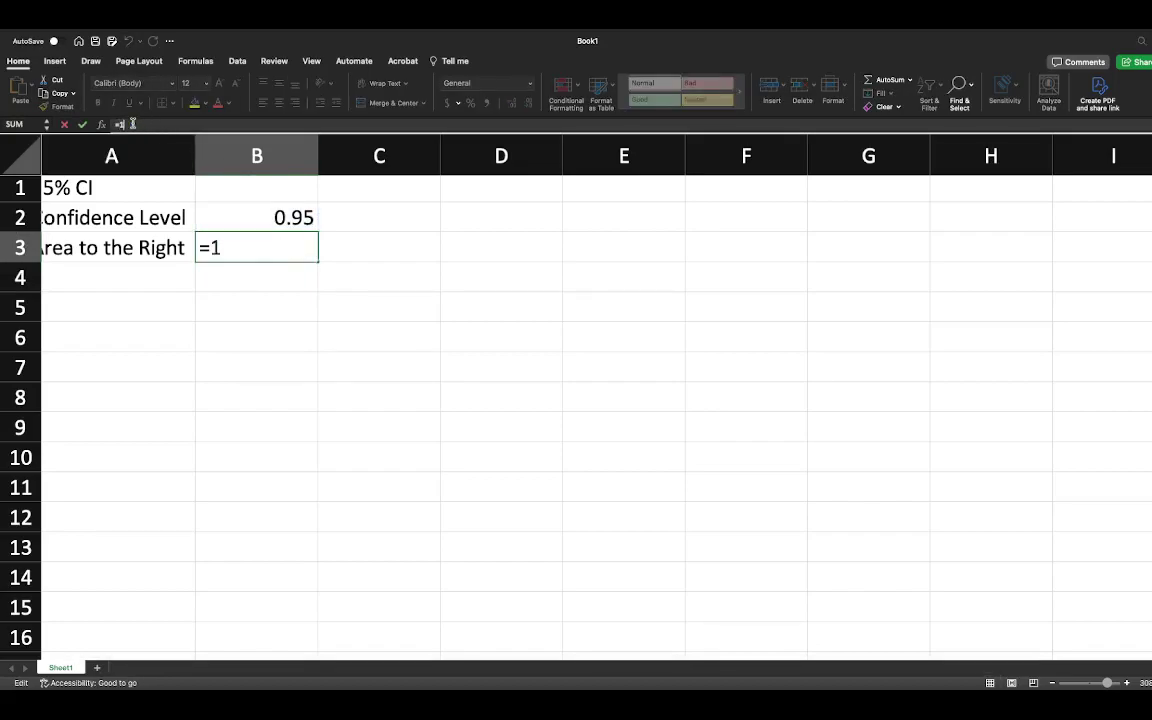
{"action": "key", "text": "BackSpace"}
{"action": "key", "text": "BackSpace"}
{"action": "type", "text": "(1-"}
{"action": "left_click", "coordinate": [247, 216]}
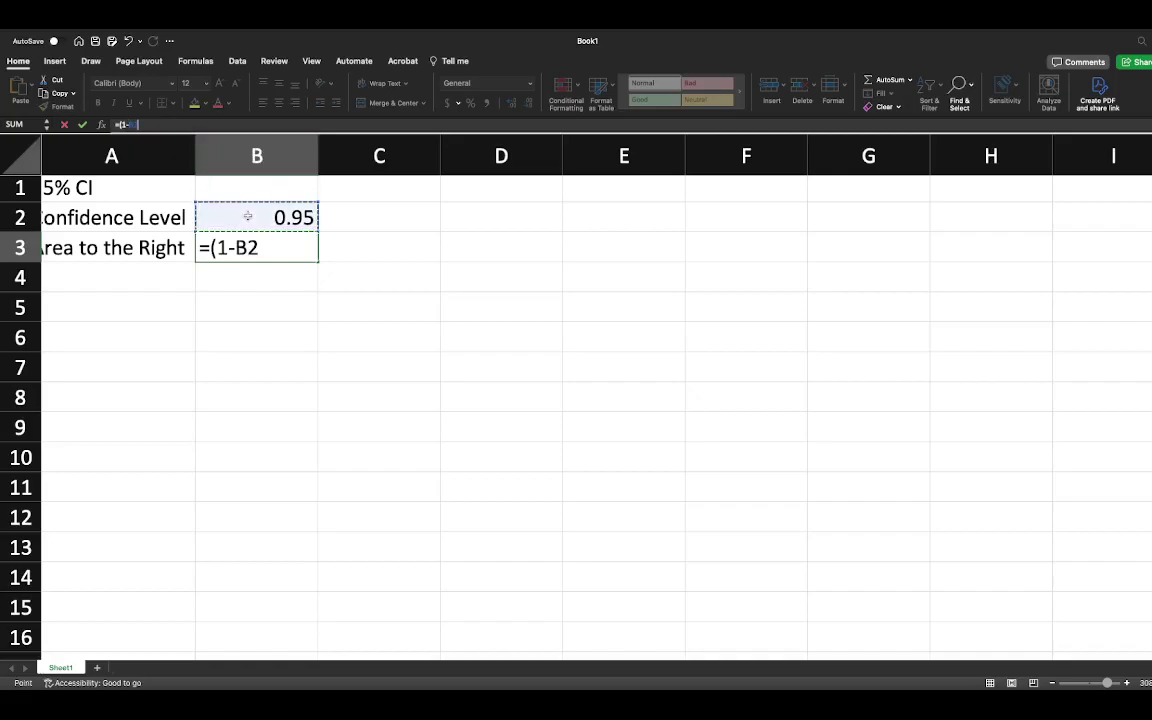
{"action": "type", "text": ")/2"}
{"action": "key", "text": "Return"}
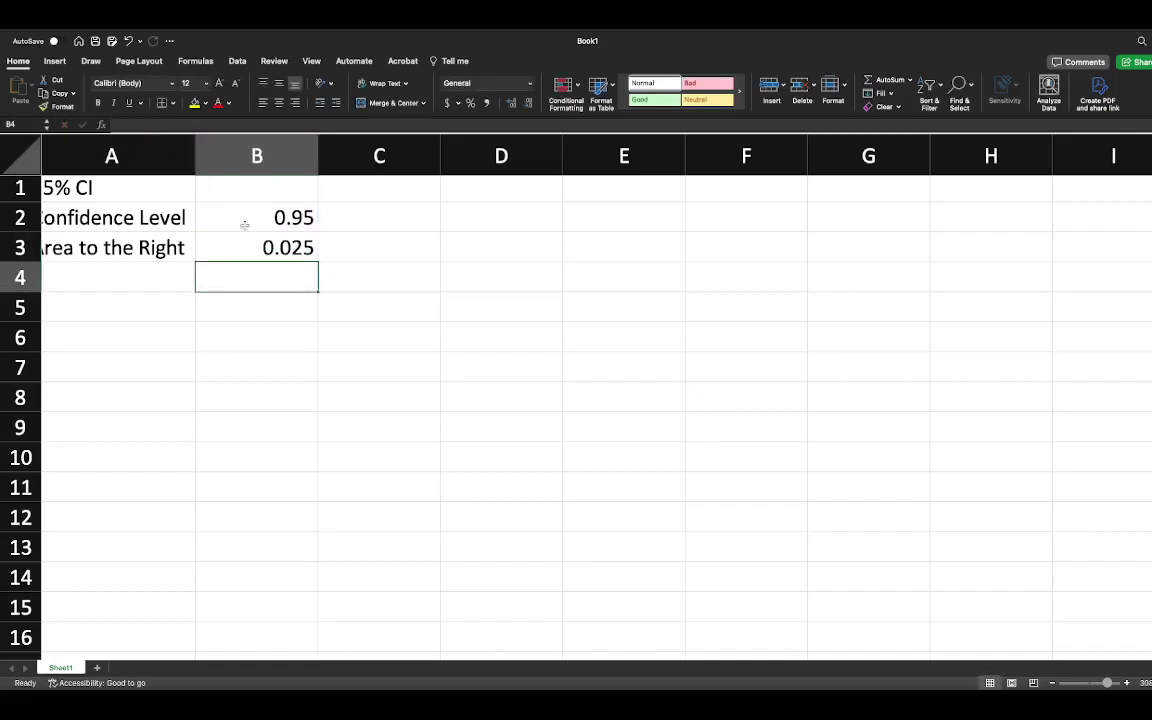
{"action": "scroll", "coordinate": [231, 244], "scroll_direction": "left", "scroll_amount": 1}
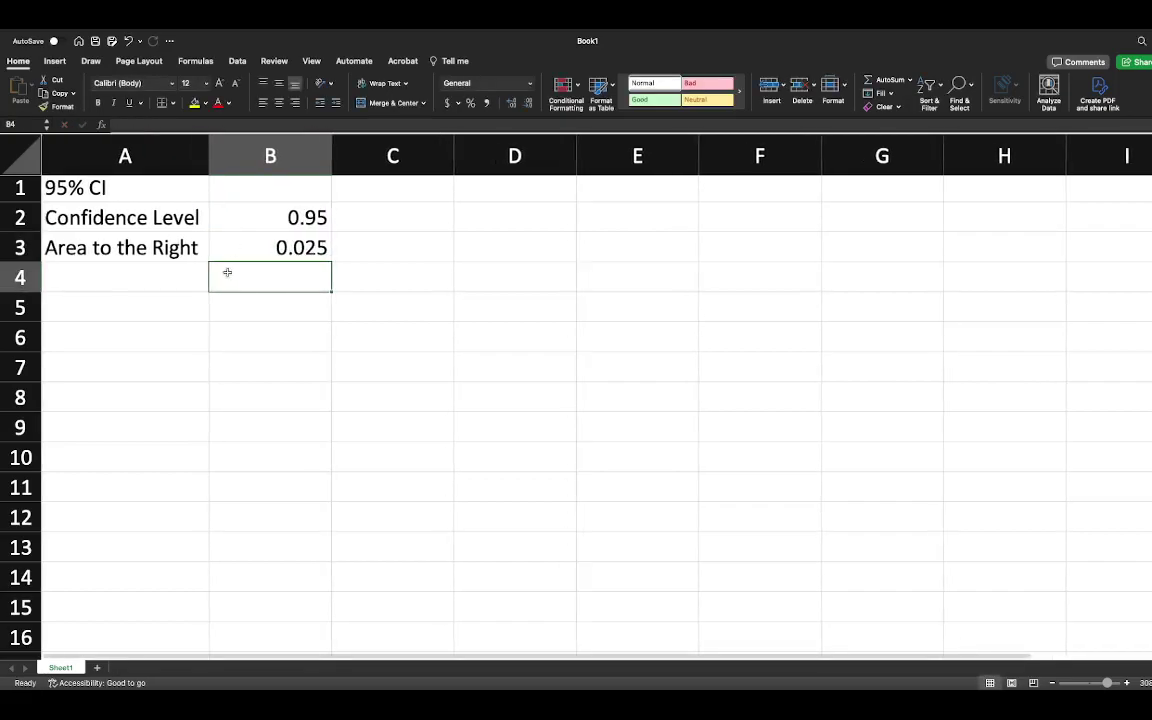
Label A4 'Z*' and enter =NORM.S.INV((1-B3)) in B4, with Comma Style showing 1.96.
{"action": "left_click", "coordinate": [157, 276]}
{"action": "type", "text": "Z*"}
{"action": "key", "text": "Tab"}
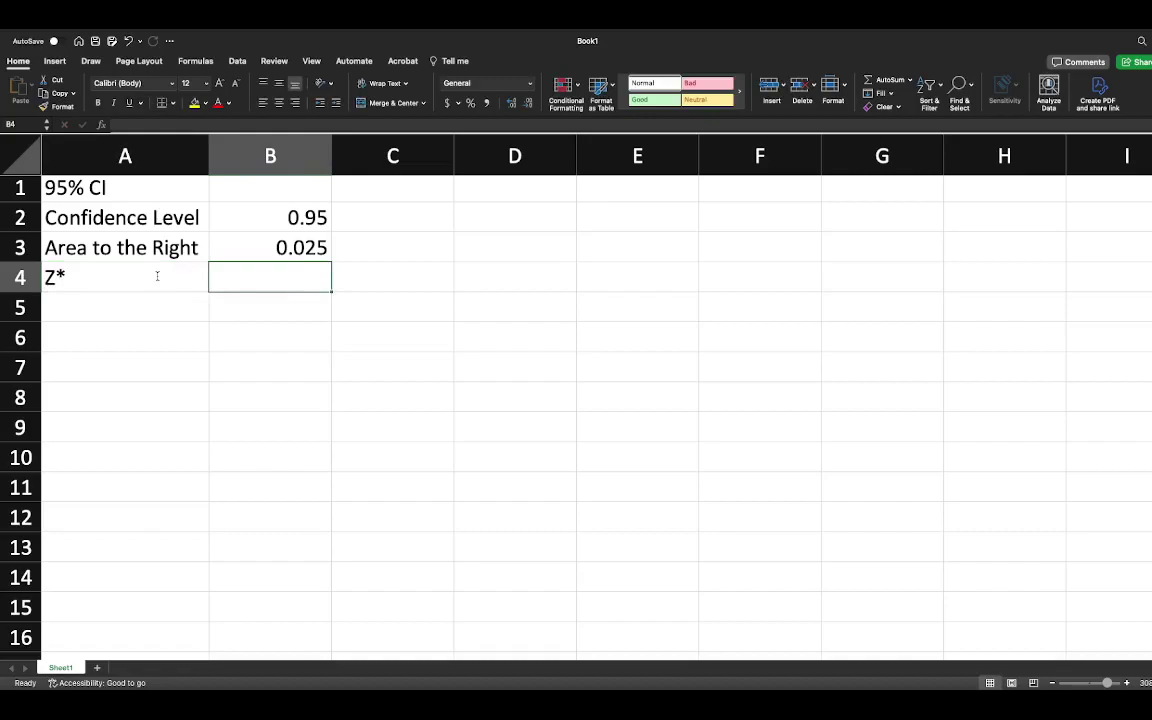
{"action": "type", "text": "="}
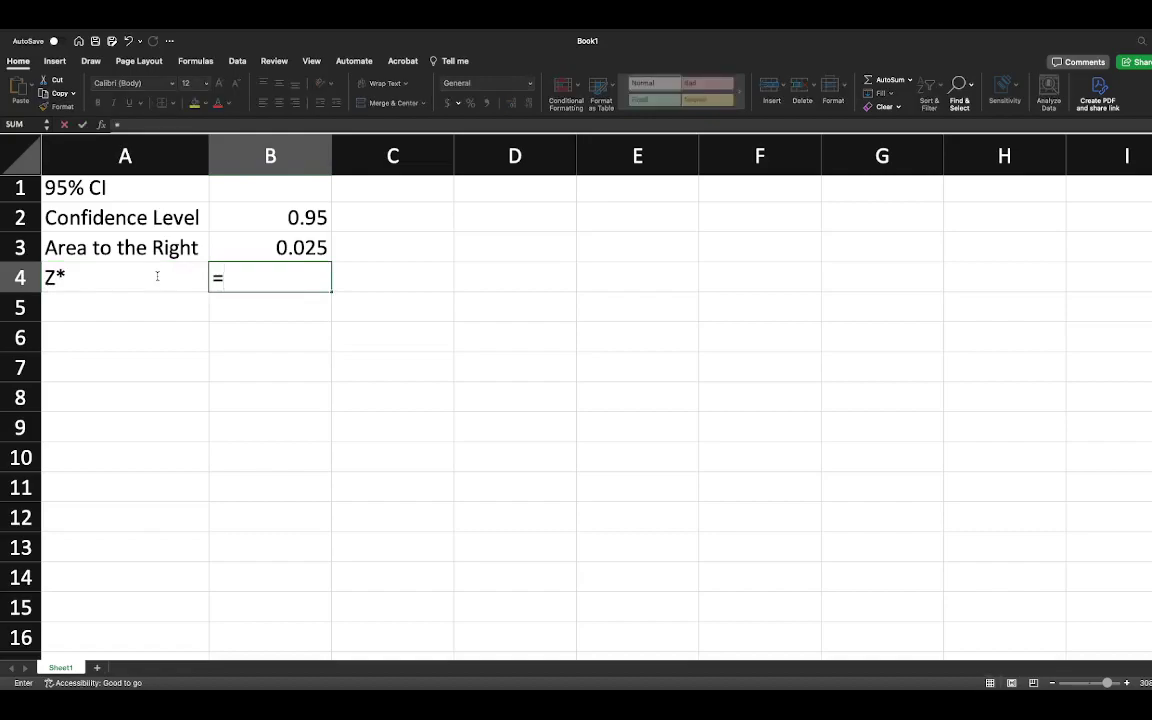
{"action": "type", "text": "Norms"}
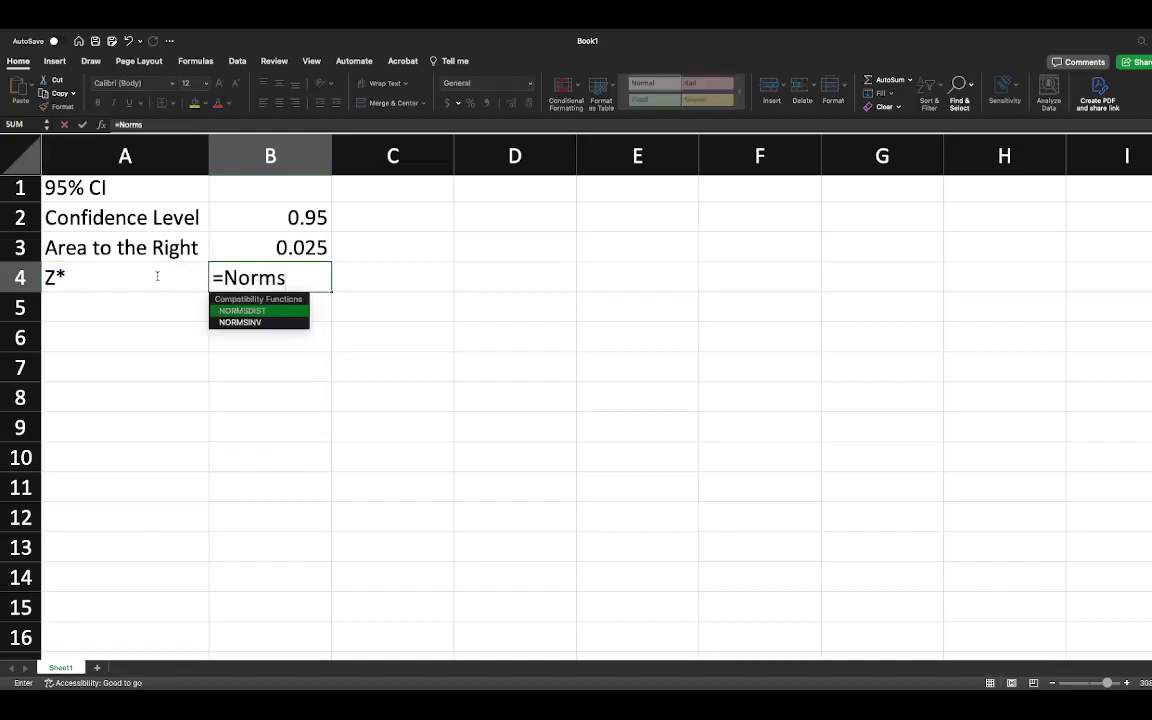
{"action": "key", "text": "BackSpace"}
{"action": "key", "text": "BackSpace"}
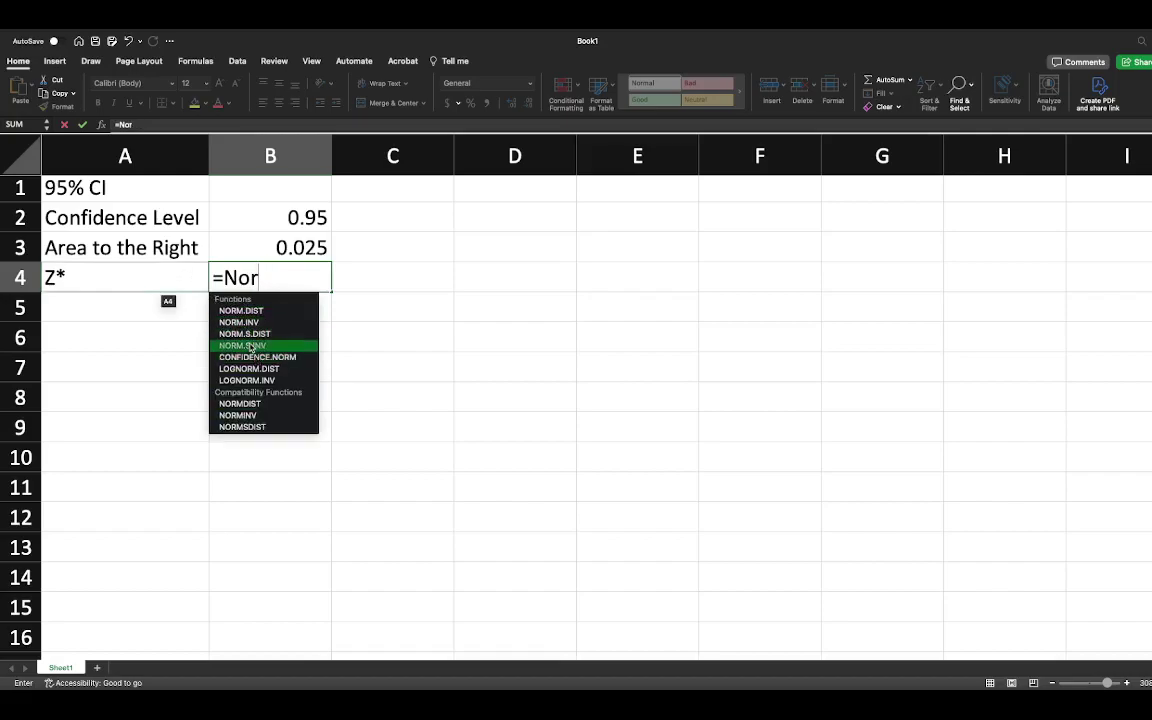
{"action": "double_click", "coordinate": [251, 346]}
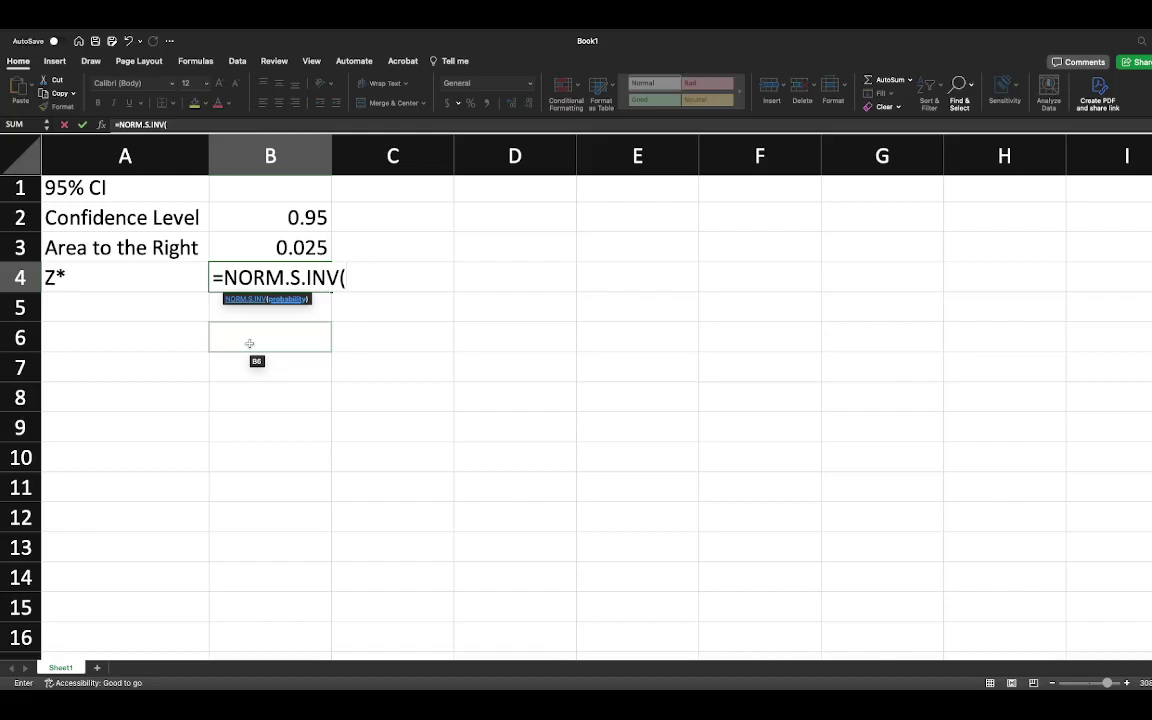
{"action": "type", "text": "(1-"}
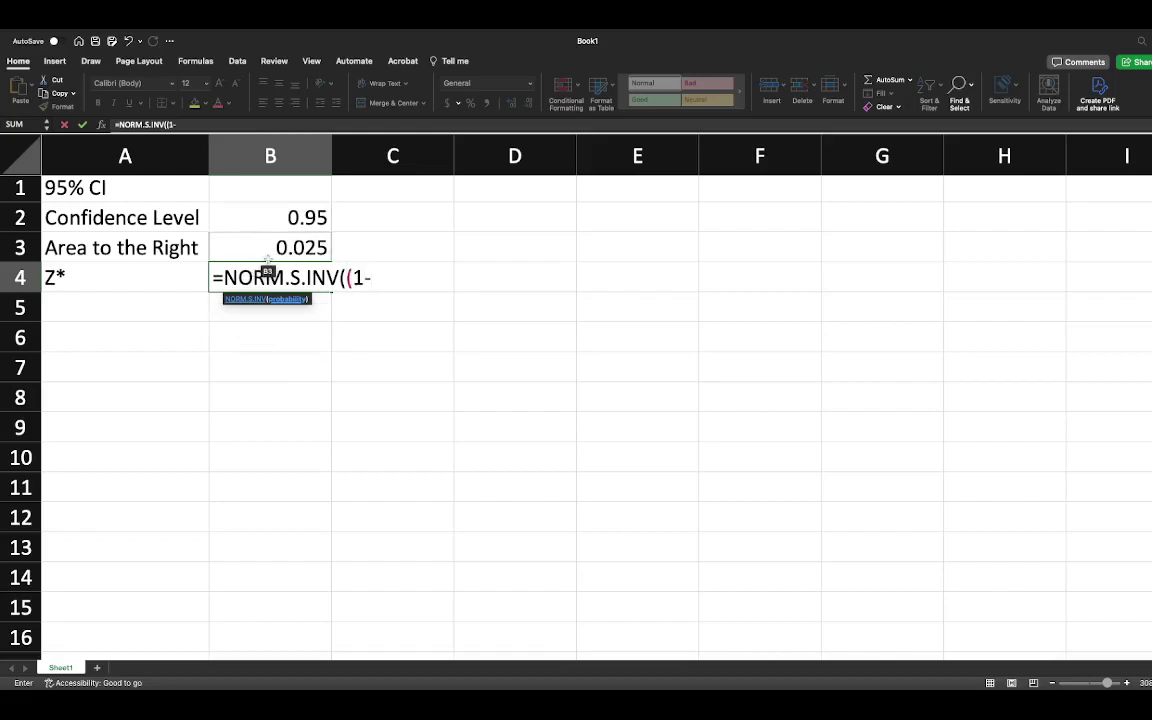
{"action": "left_click", "coordinate": [269, 255]}
{"action": "type", "text": ")"}
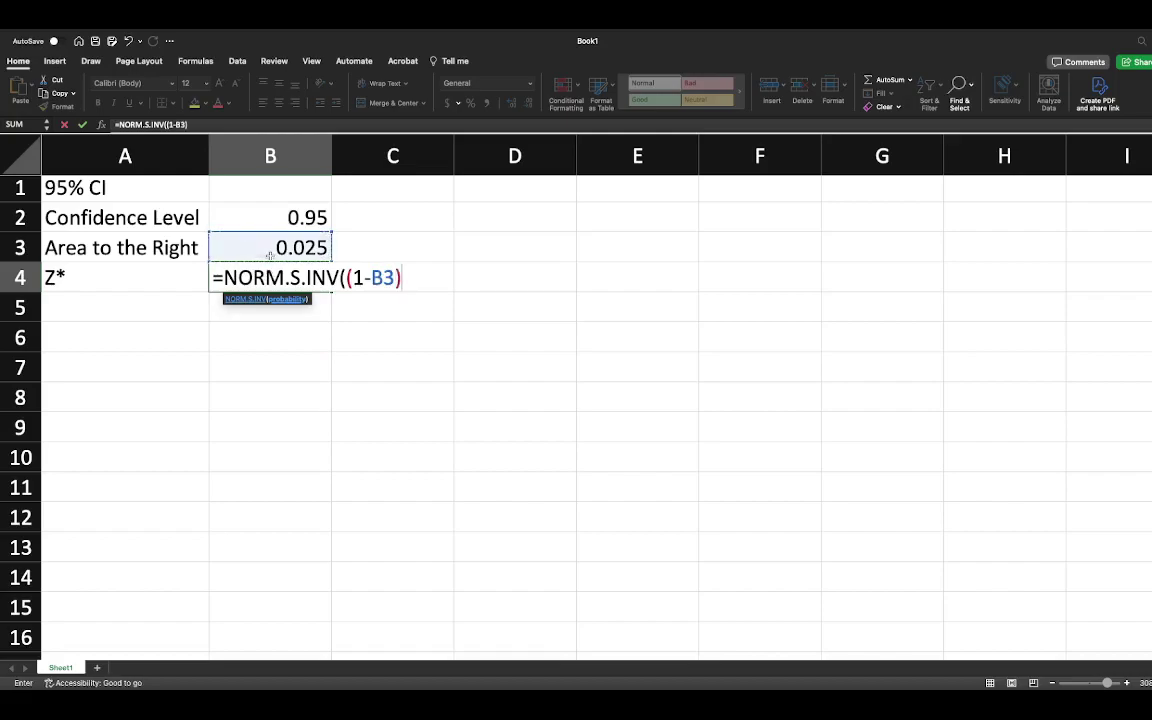
{"action": "type", "text": ")"}
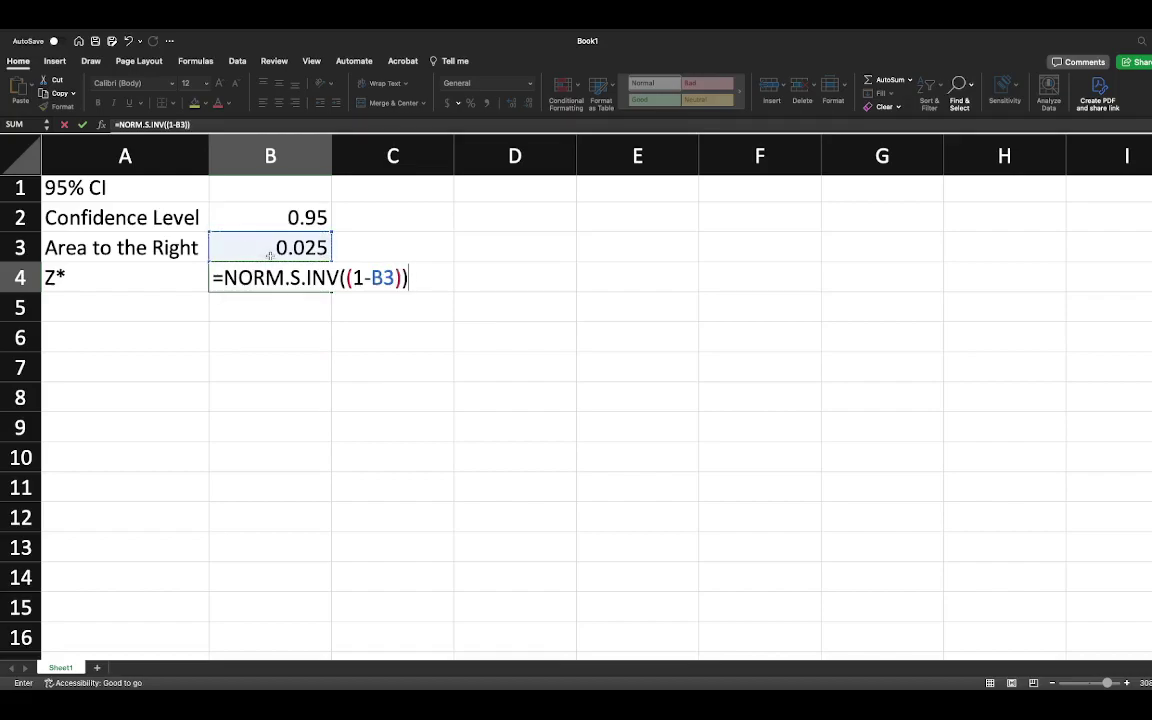
{"action": "key", "text": "Return"}
{"action": "left_click", "coordinate": [274, 277]}
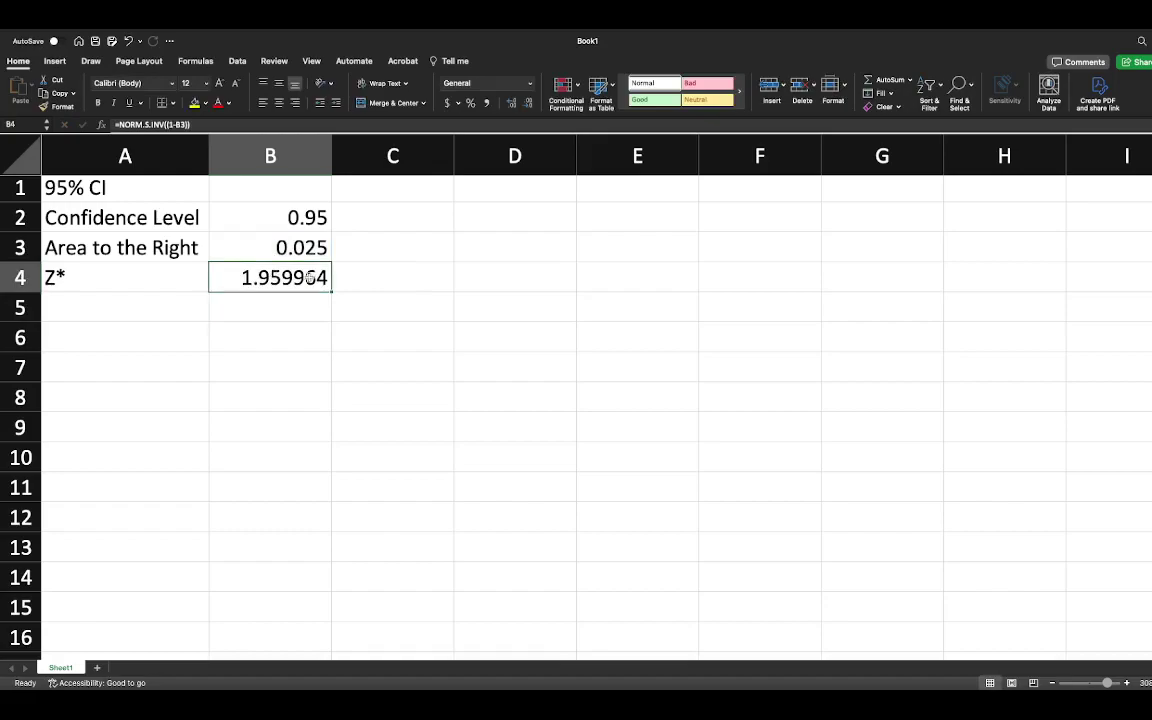
{"action": "left_click", "coordinate": [487, 104]}
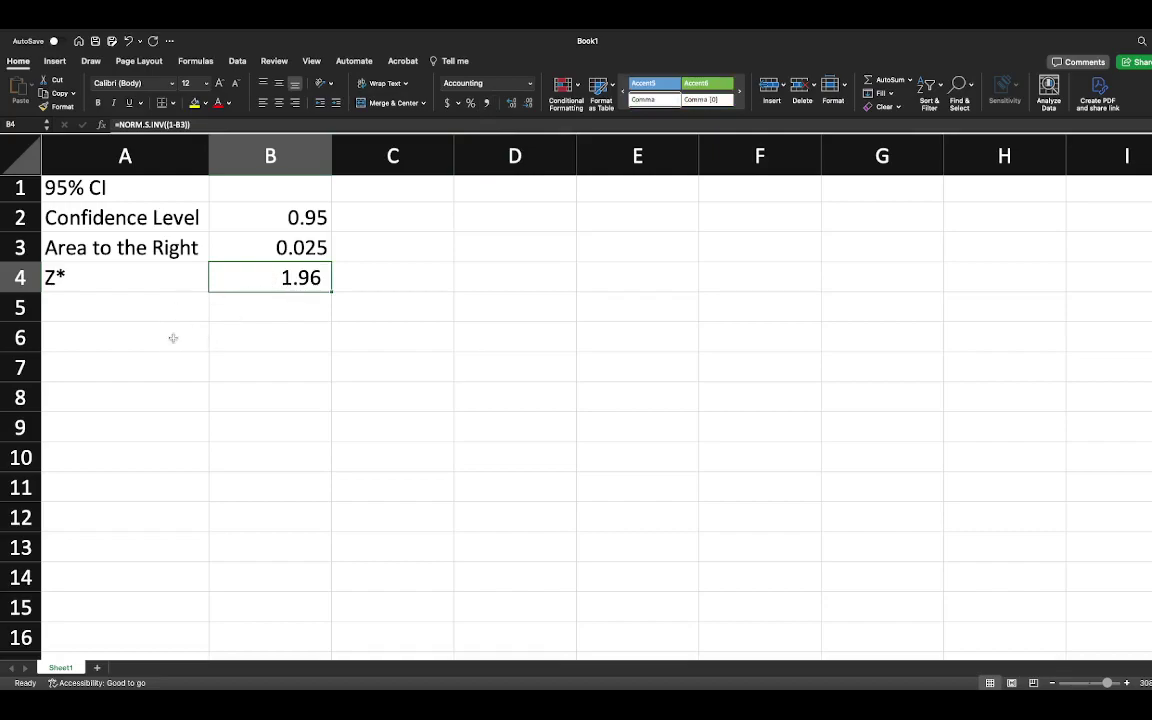
Enter the '90% CI' heading in A6 and 'Confidence Level' 0.9 in row 7.
{"action": "left_click", "coordinate": [131, 334]}
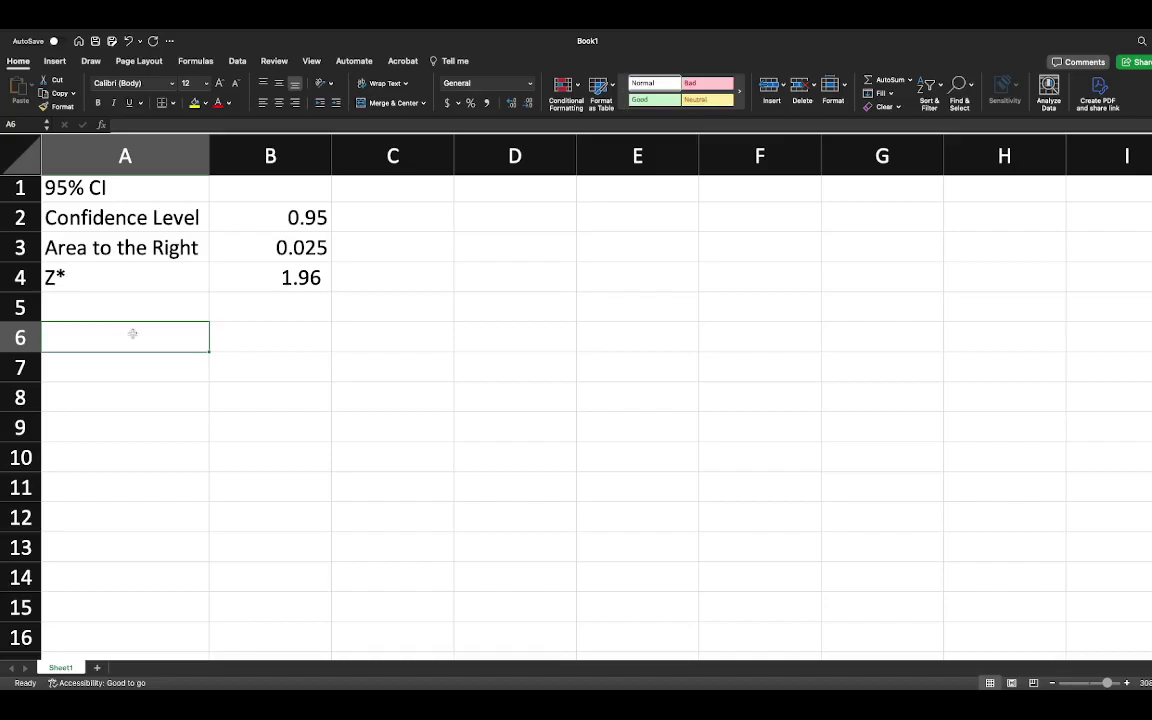
{"action": "type", "text": "90% CO"}
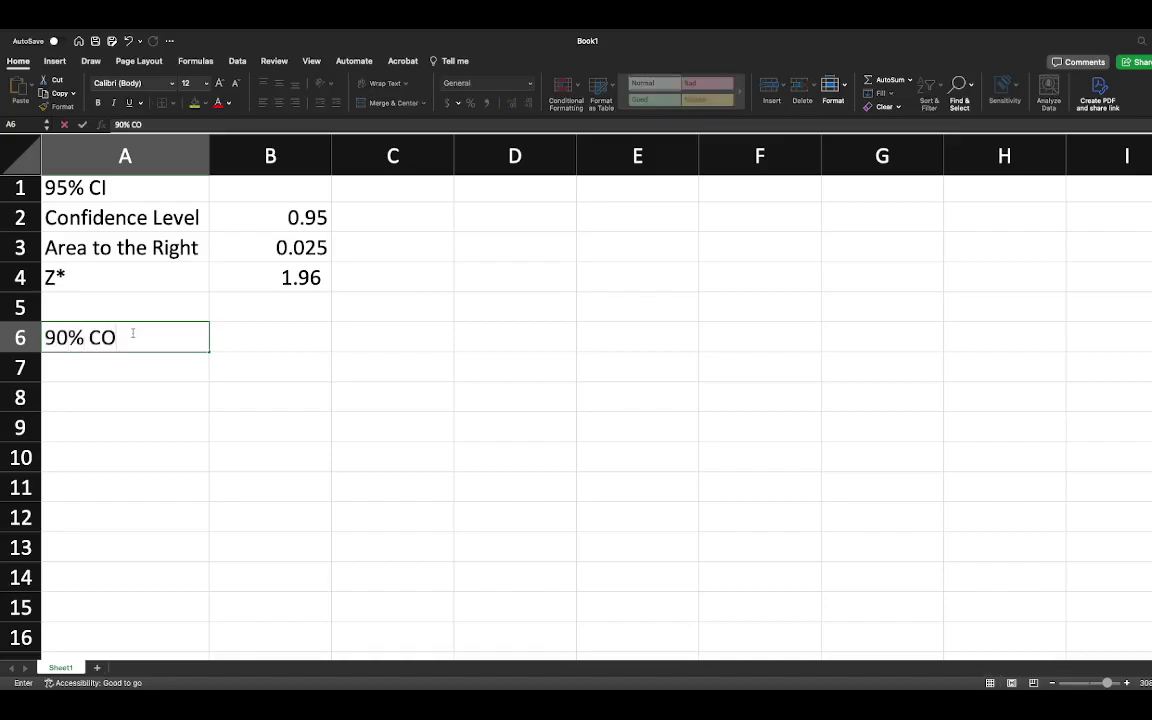
{"action": "key", "text": "BackSpace"}
{"action": "type", "text": "I"}
{"action": "key", "text": "Return"}
{"action": "type", "text": "Confie"}
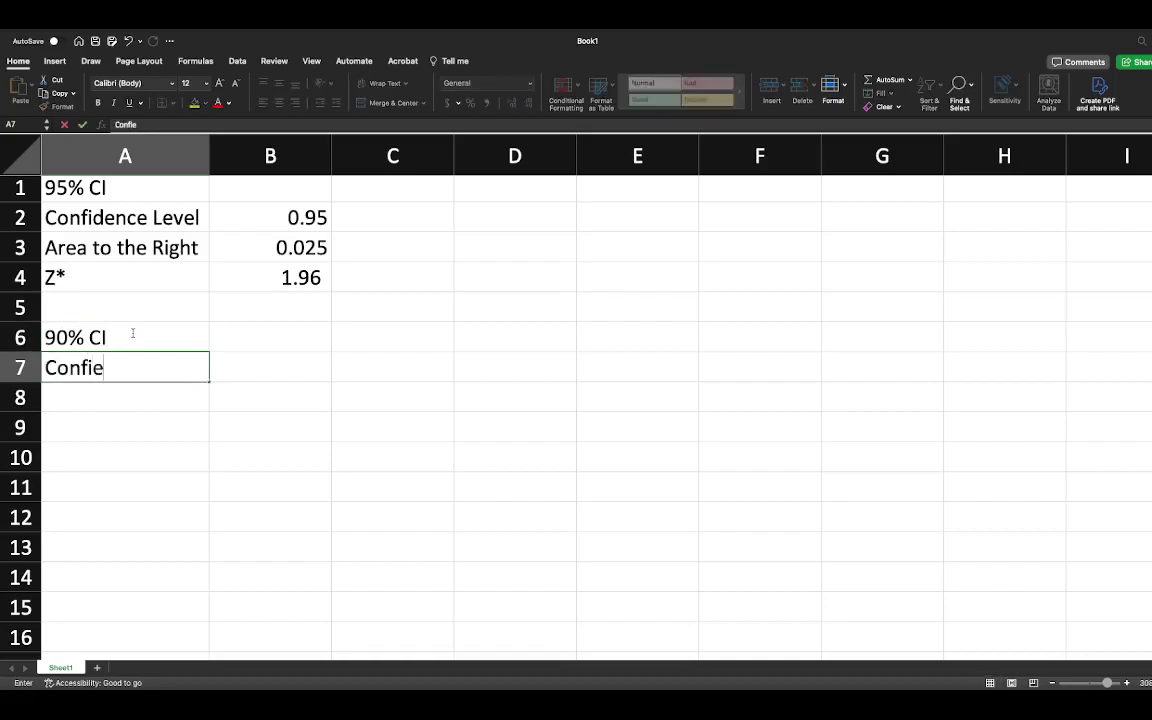
{"action": "key", "text": "BackSpace"}
{"action": "type", "text": "dence Level"}
{"action": "key", "text": "Tab"}
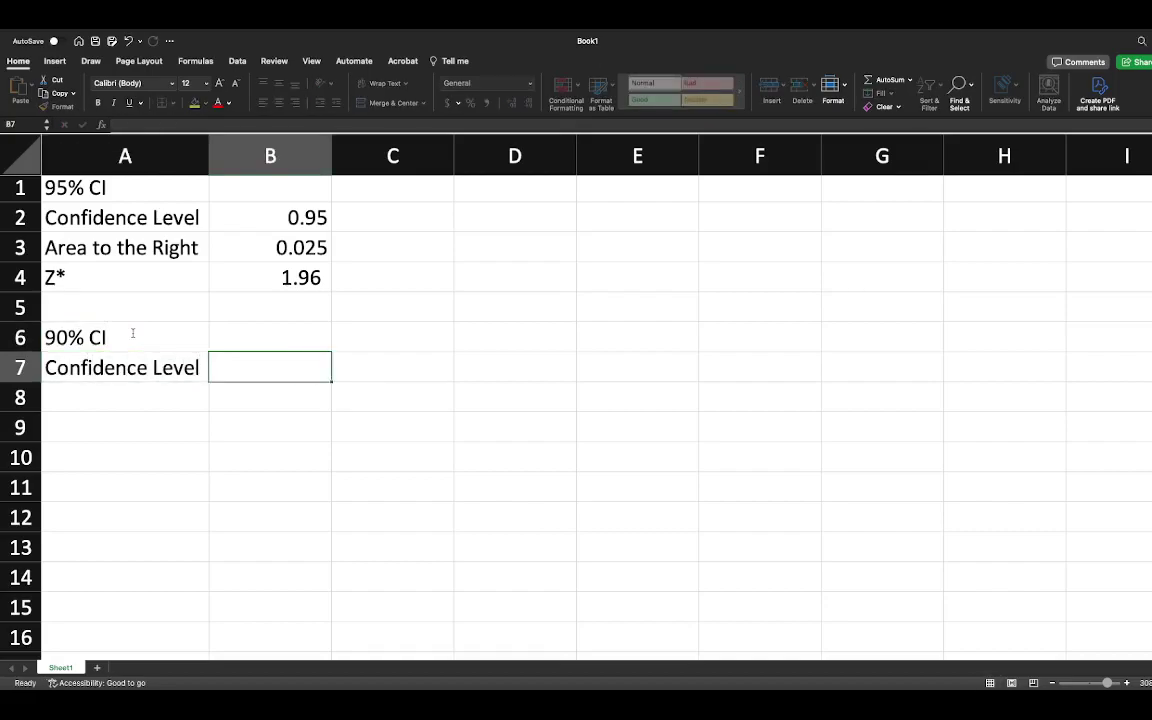
{"action": "type", "text": "0.9"}
{"action": "key", "text": "Return"}
Add 'Area to the Right' in A8 with =(1-B7)/2 in B8, giving 0.05.
{"action": "key", "text": "Left"}
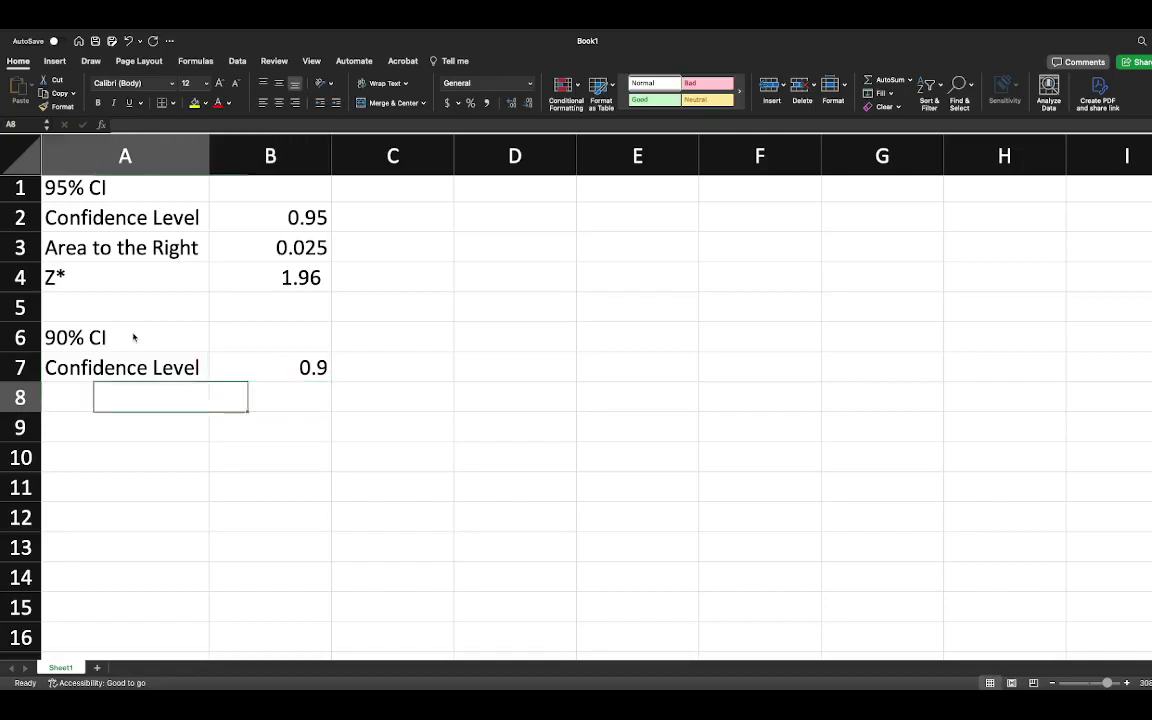
{"action": "type", "text": "Area to Ri"}
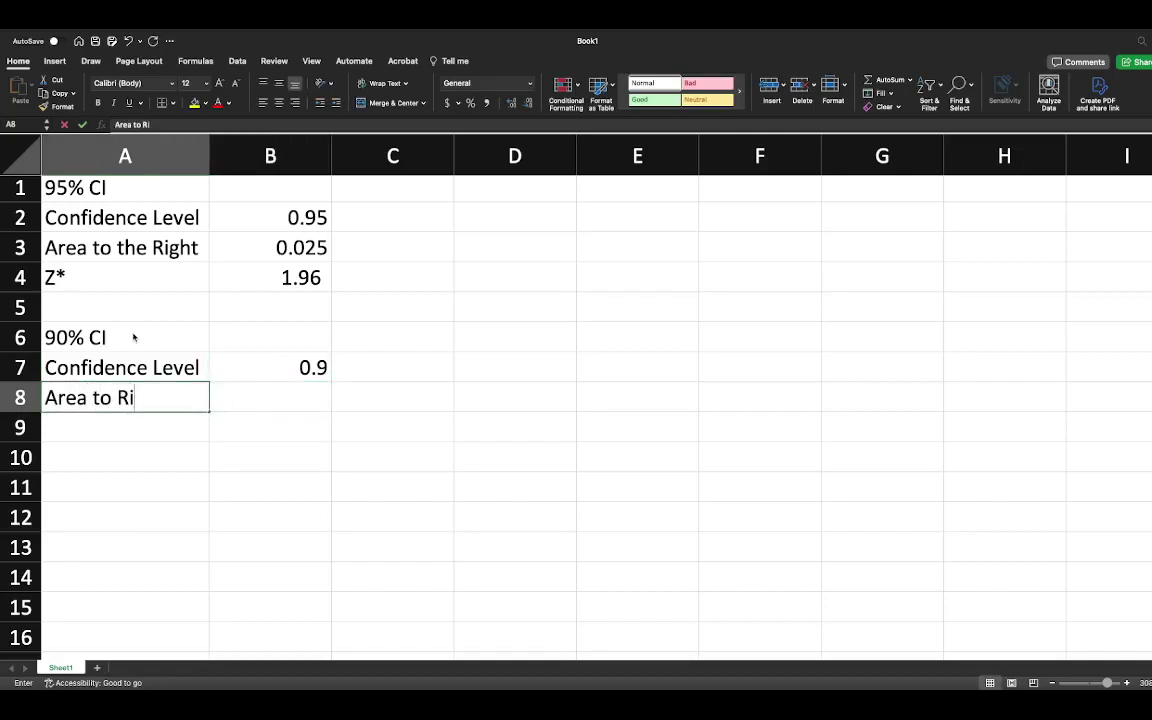
{"action": "type", "text": "ght"}
{"action": "key", "text": "BackSpace"}
{"action": "key", "text": "BackSpace"}
{"action": "key", "text": "BackSpace"}
{"action": "key", "text": "BackSpace"}
{"action": "type", "text": "t"}
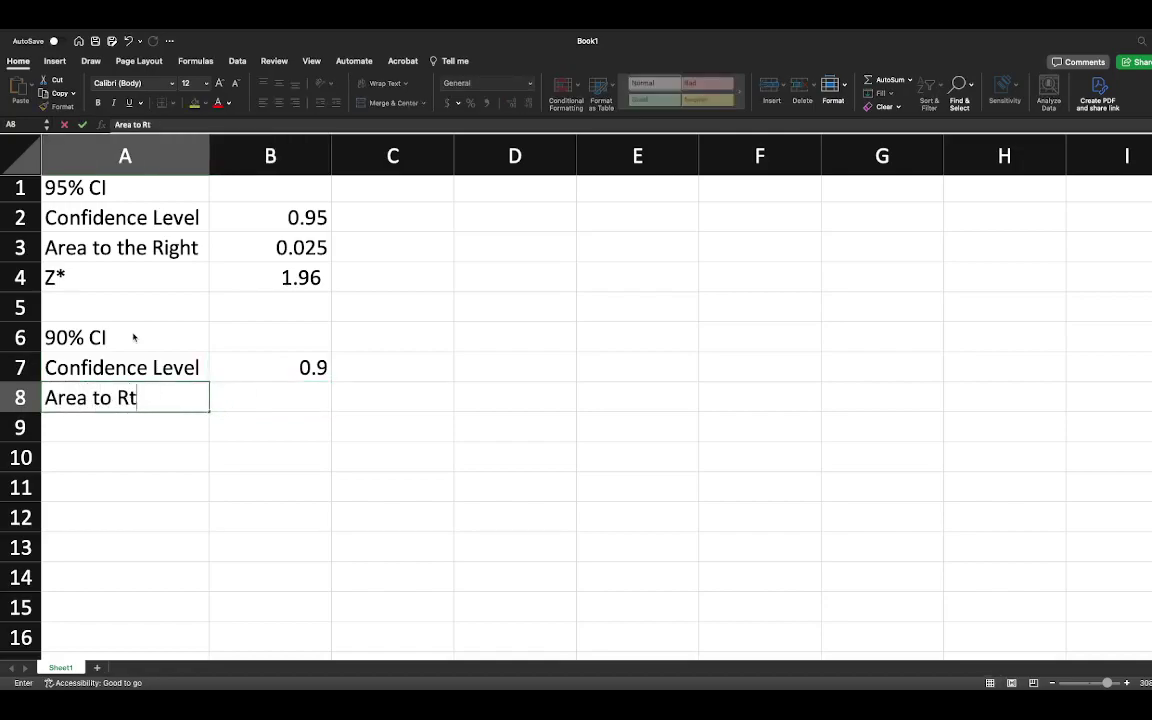
{"action": "key", "text": "BackSpace"}
{"action": "key", "text": "BackSpace"}
{"action": "type", "text": "the Right"}
{"action": "key", "text": "Tab"}
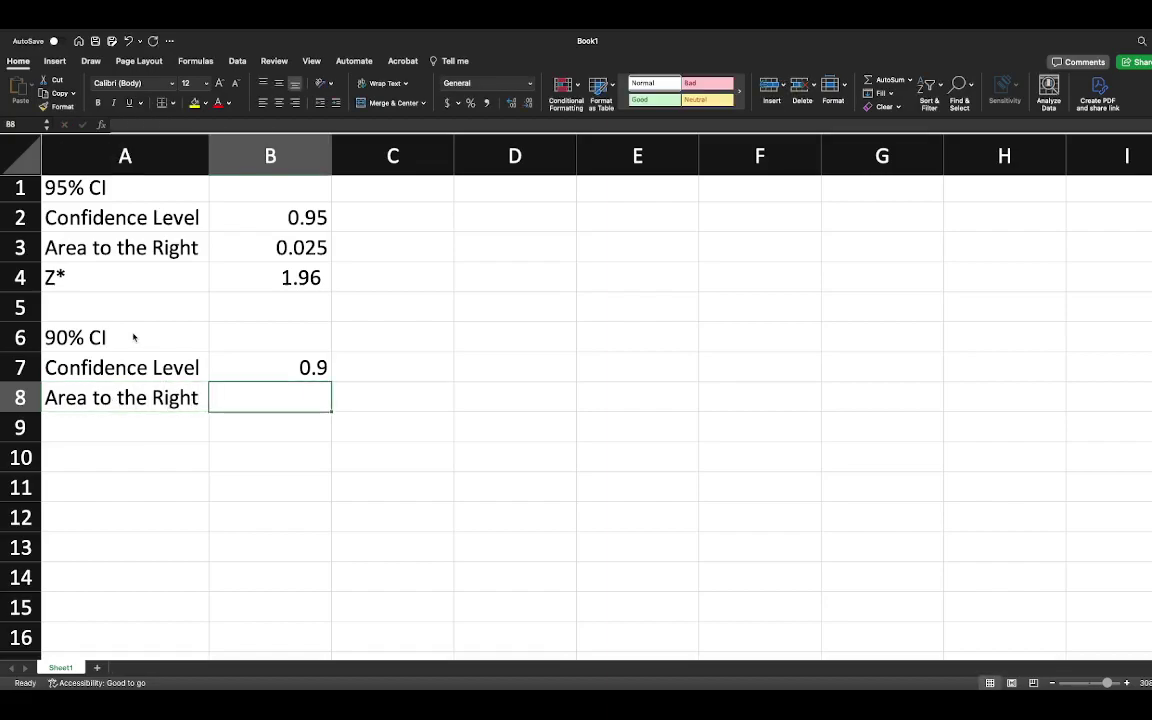
{"action": "type", "text": "=(1"}
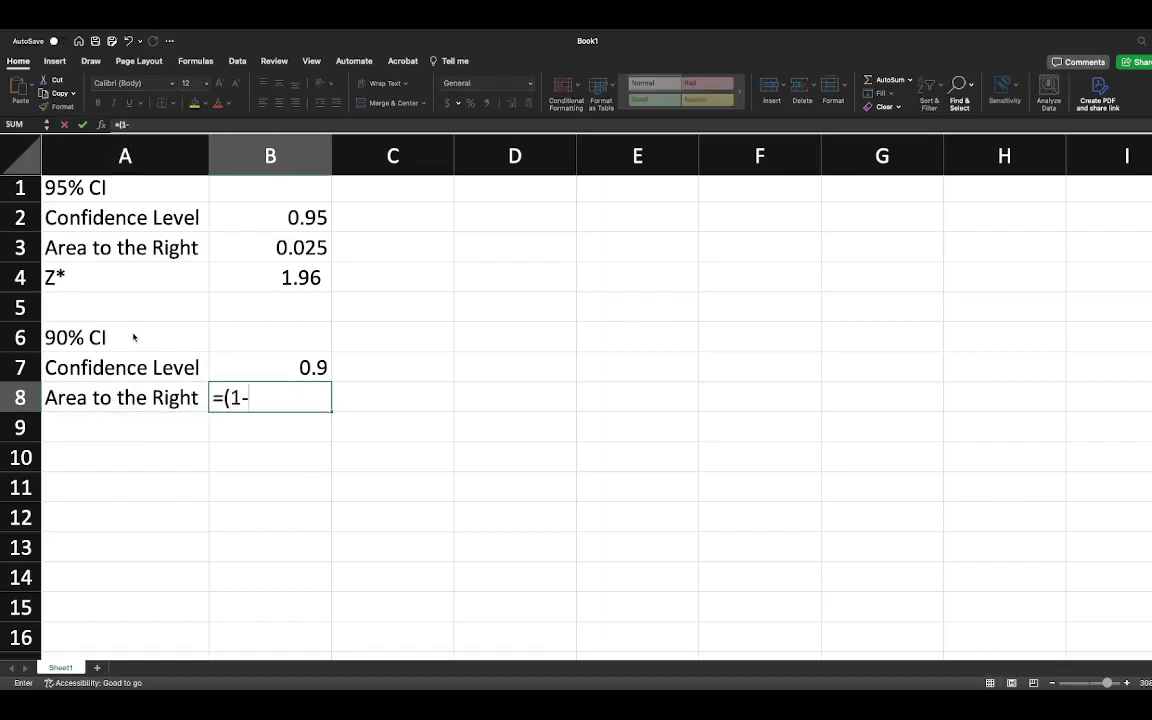
{"action": "type", "text": "-"}
{"action": "left_click", "coordinate": [250, 362]}
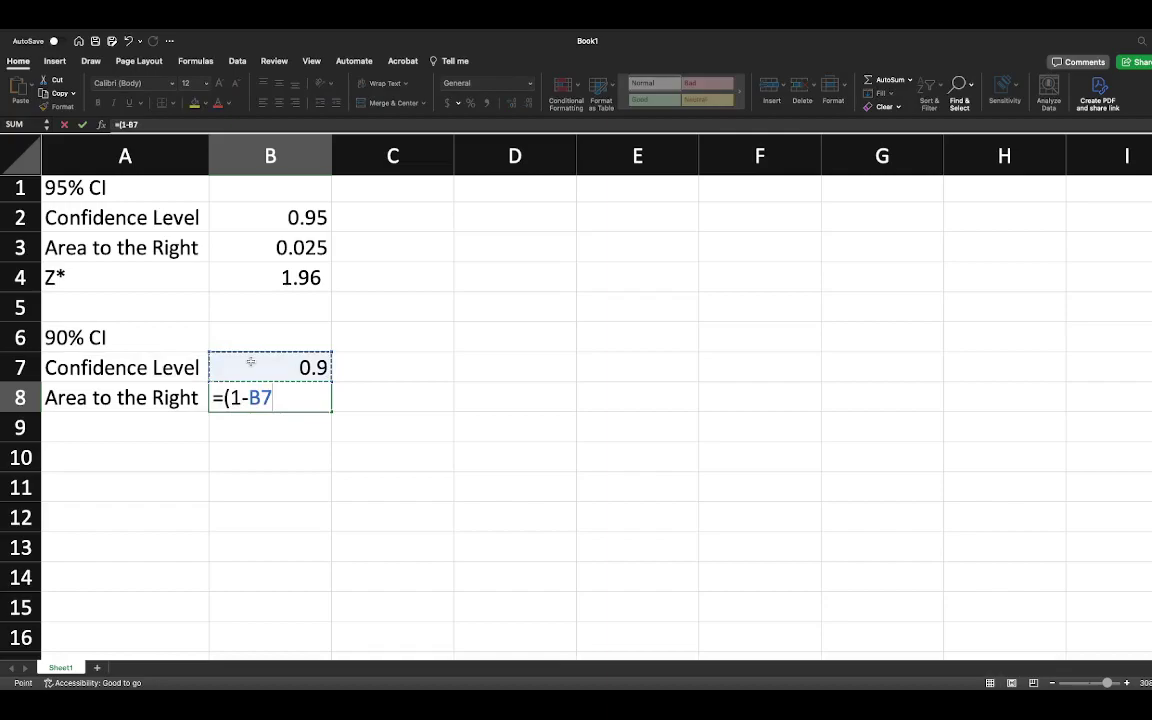
{"action": "type", "text": ")/2"}
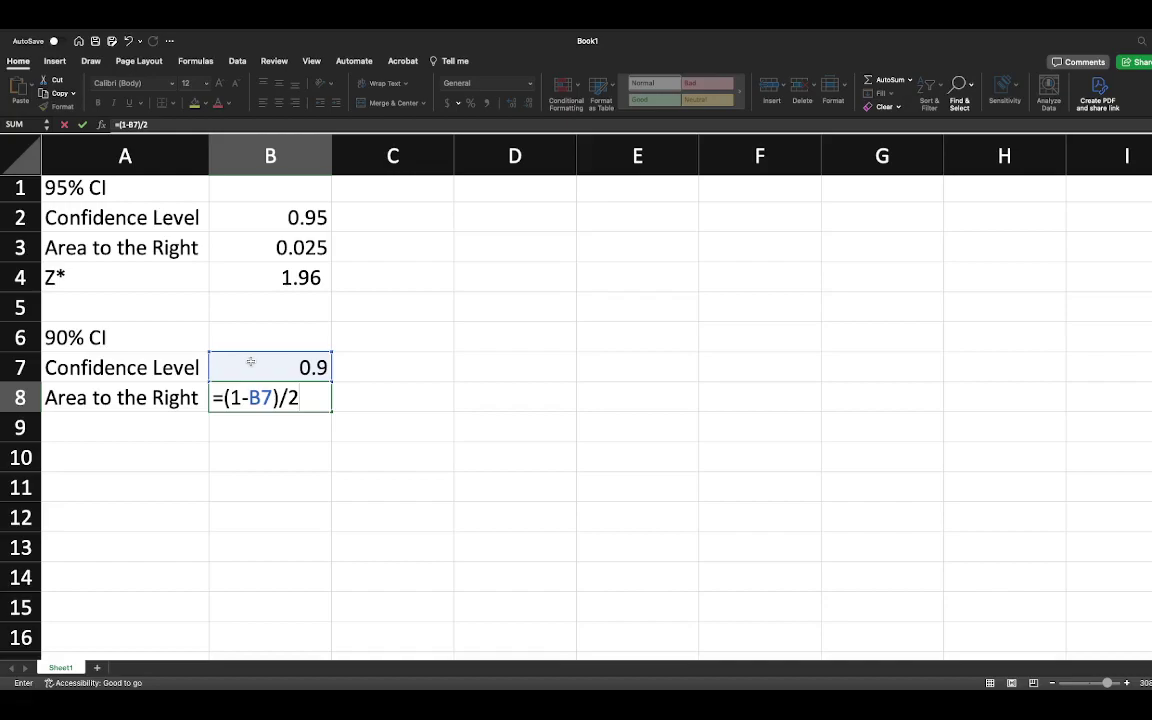
{"action": "key", "text": "Return"}
{"action": "key", "text": "Left"}
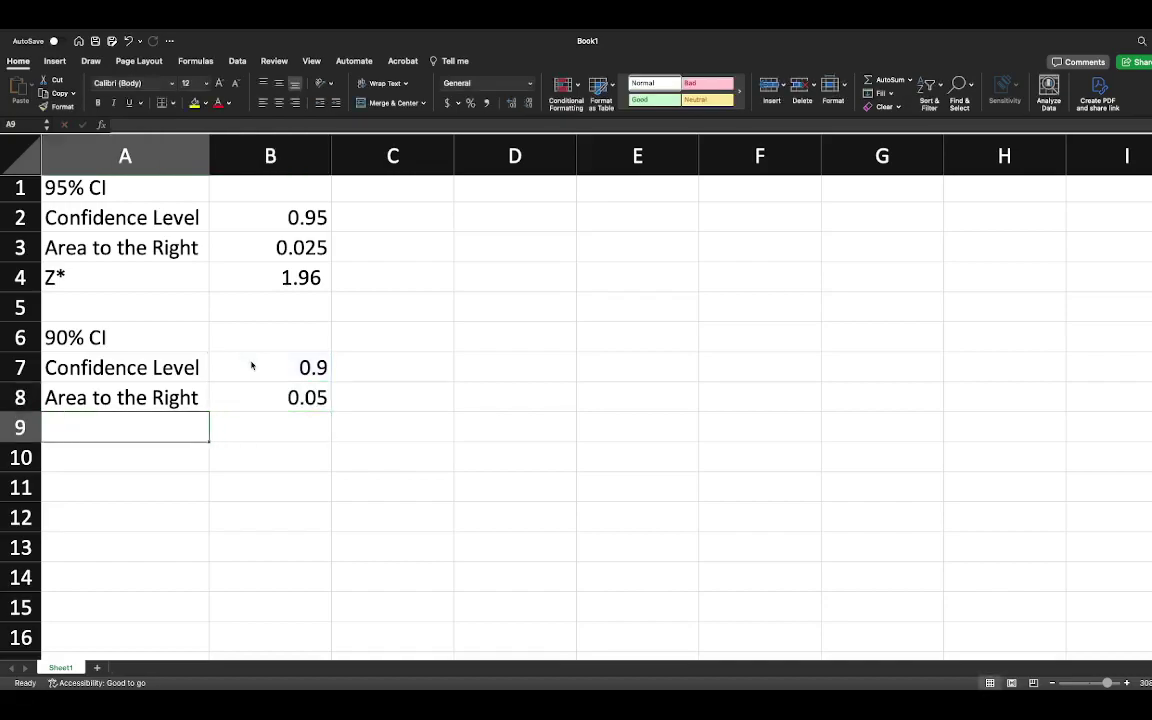
Label A9 'Z*' and enter =NORM.S.INV((1-B8)) in B9, giving 1.6448536.
{"action": "type", "text": "Z*"}
{"action": "key", "text": "Tab"}
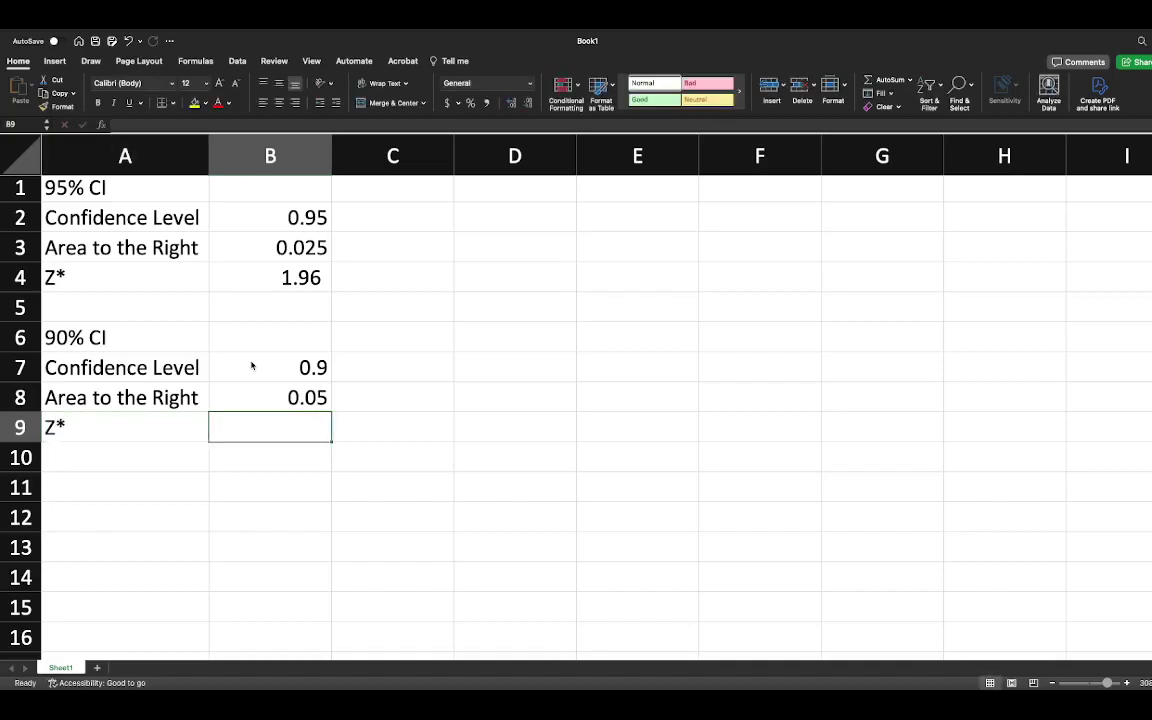
{"action": "type", "text": "=norm"}
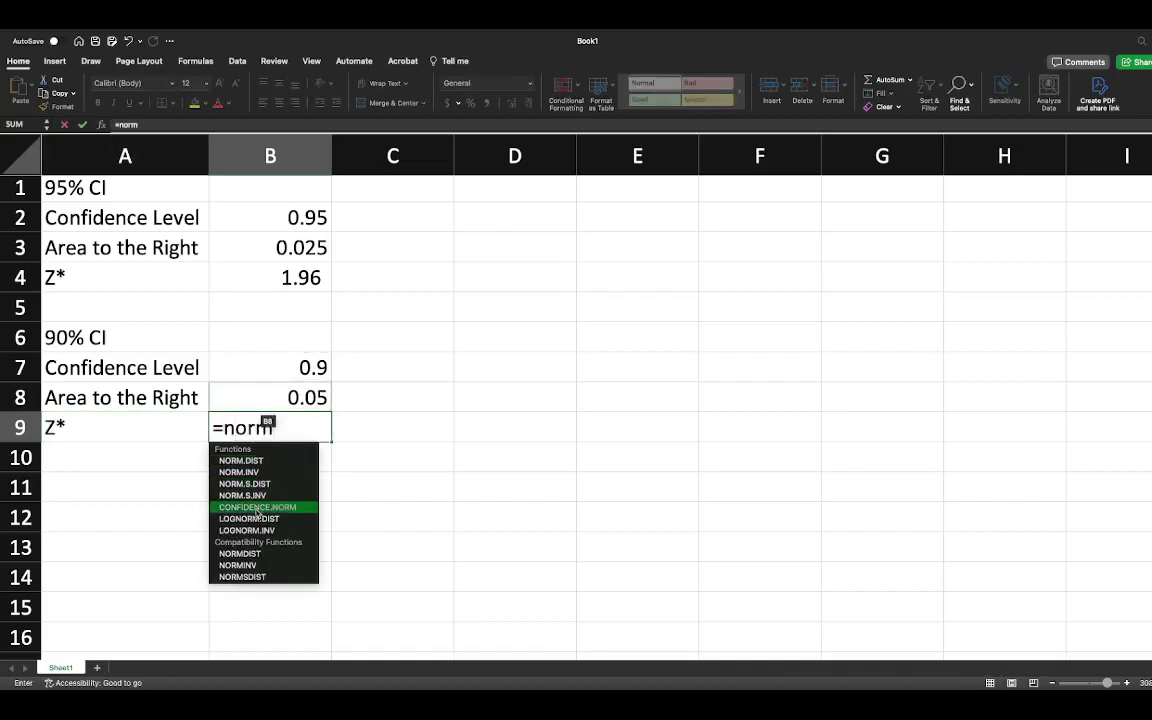
{"action": "double_click", "coordinate": [255, 496]}
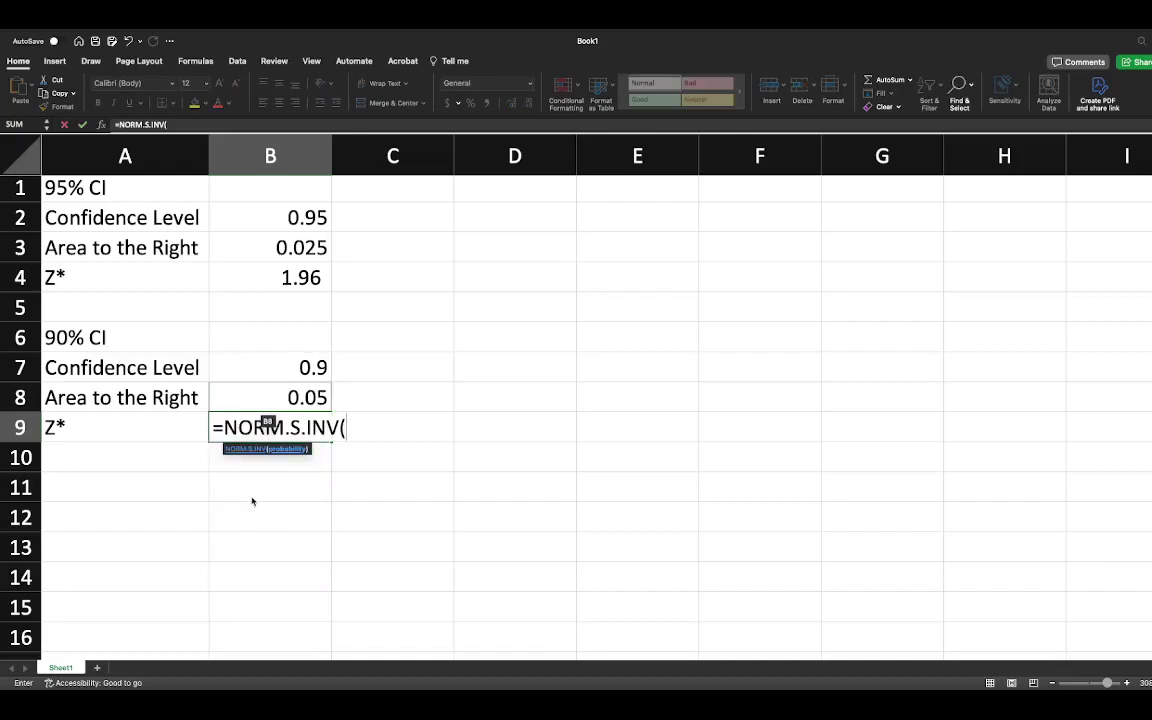
{"action": "type", "text": "("}
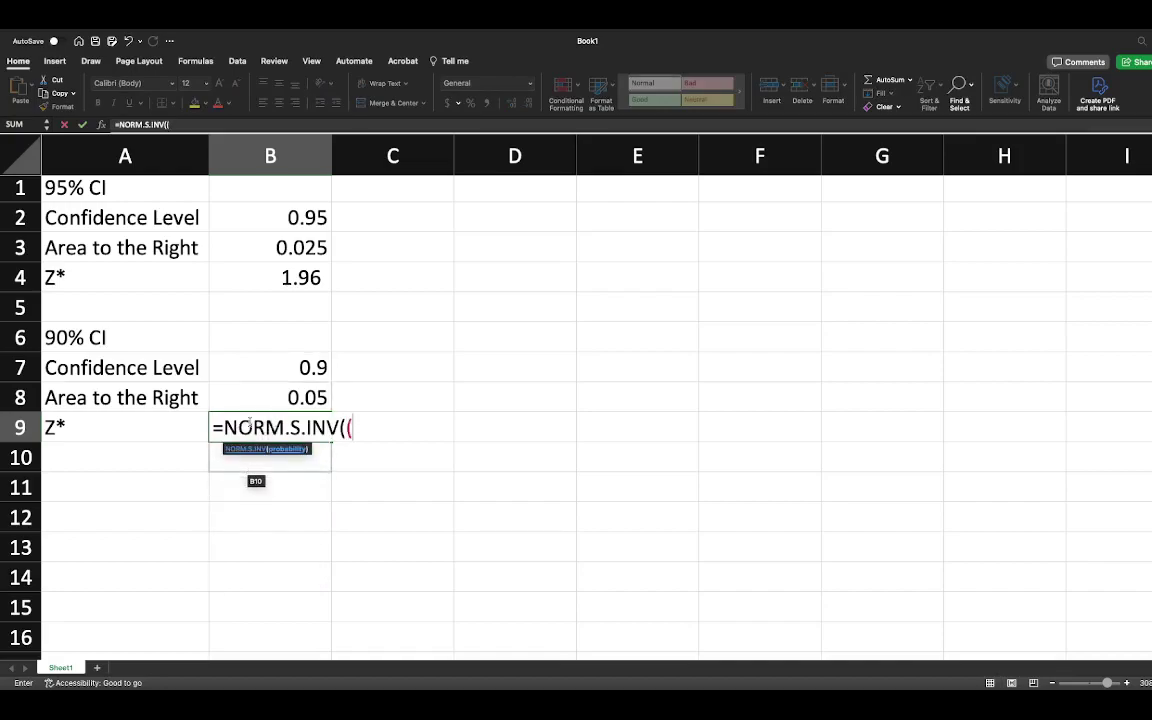
{"action": "type", "text": "1-"}
{"action": "left_click", "coordinate": [255, 395]}
{"action": "type", "text": ")"}
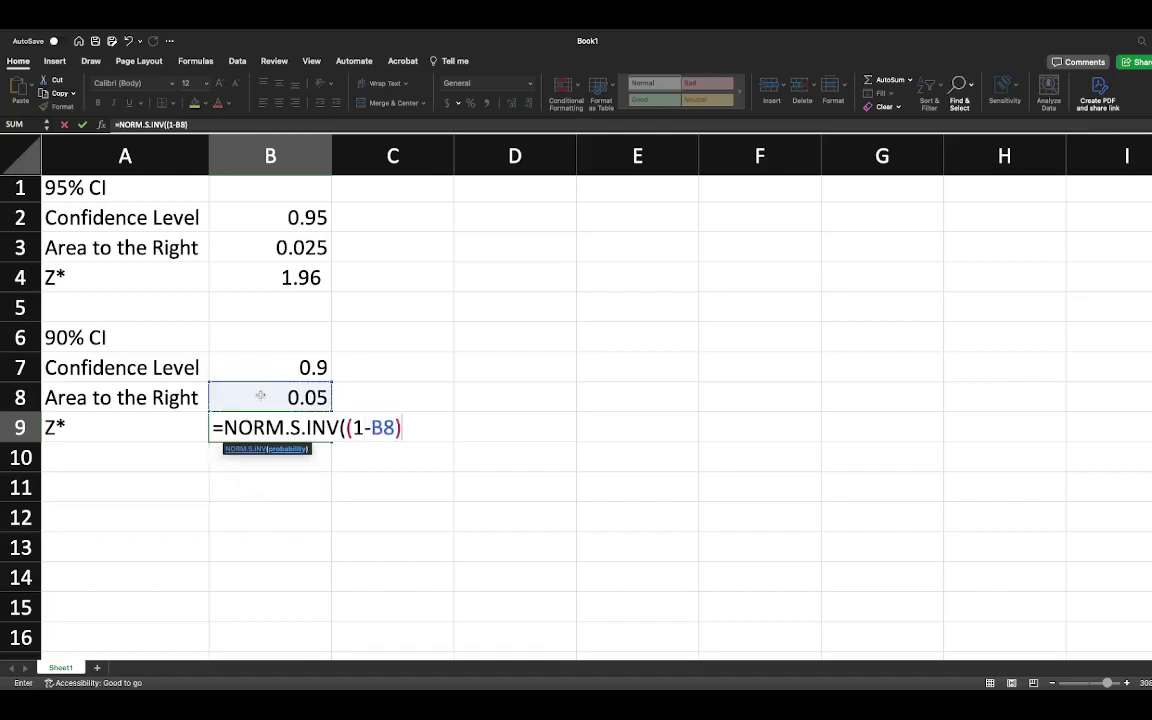
{"action": "type", "text": ")"}
{"action": "key", "text": "Return"}
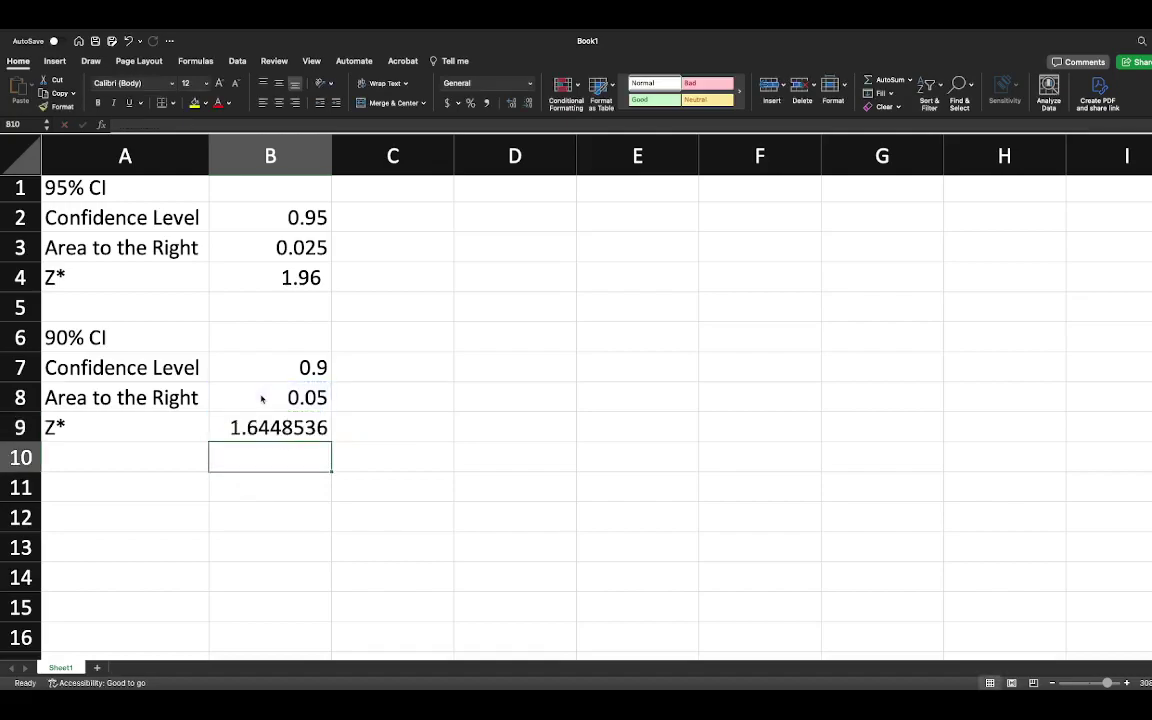
{"action": "left_click", "coordinate": [262, 425]}
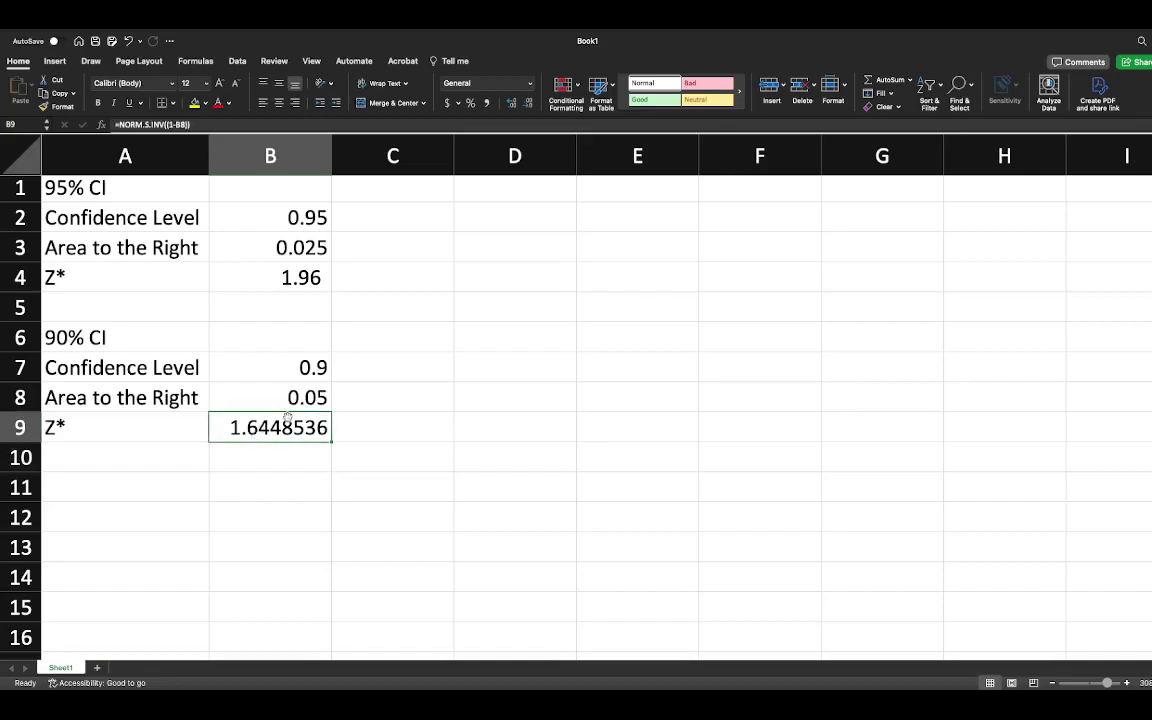
Apply Comma Style to B9 and adjust the decimals so it reads 1.645.
{"action": "left_click", "coordinate": [447, 102]}
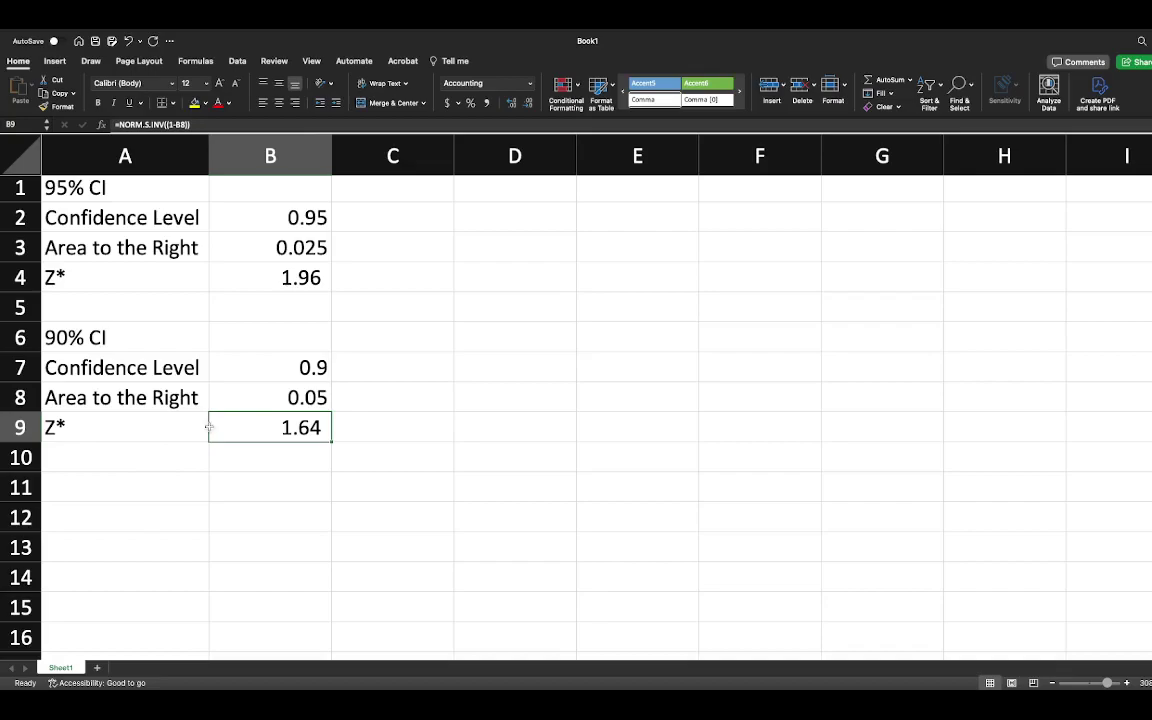
{"action": "left_click", "coordinate": [528, 103]}
{"action": "left_click", "coordinate": [511, 103]}
{"action": "left_click", "coordinate": [511, 103]}
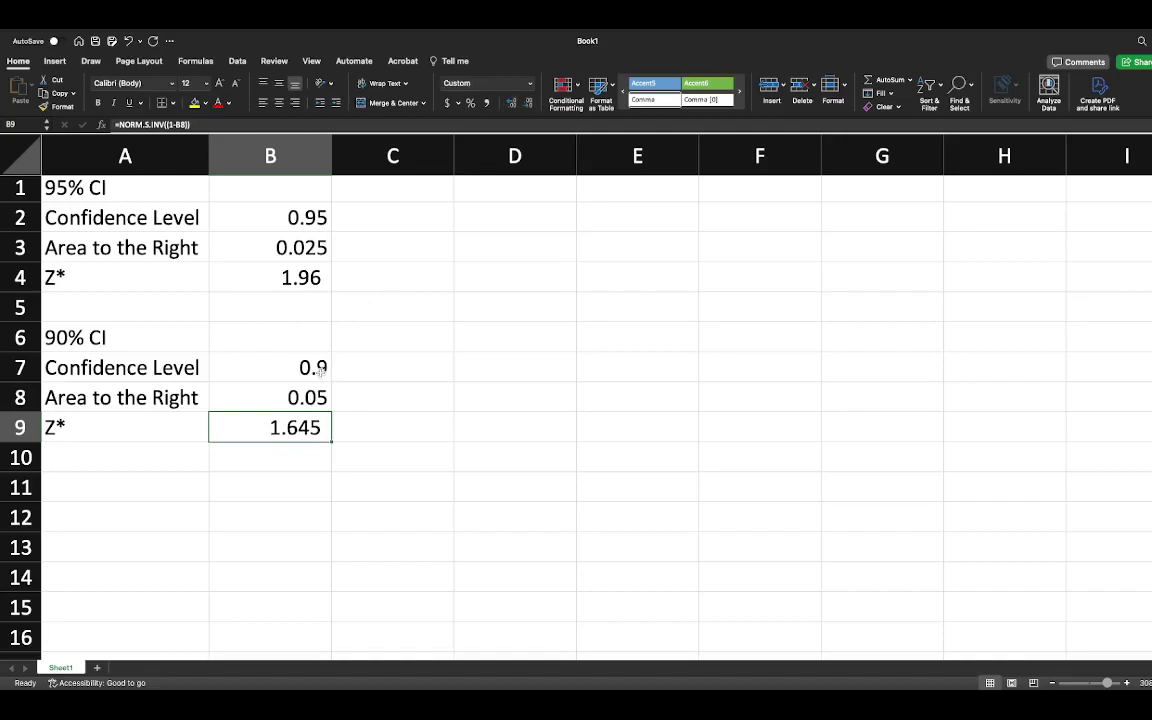
{"action": "left_click", "coordinate": [132, 488]}
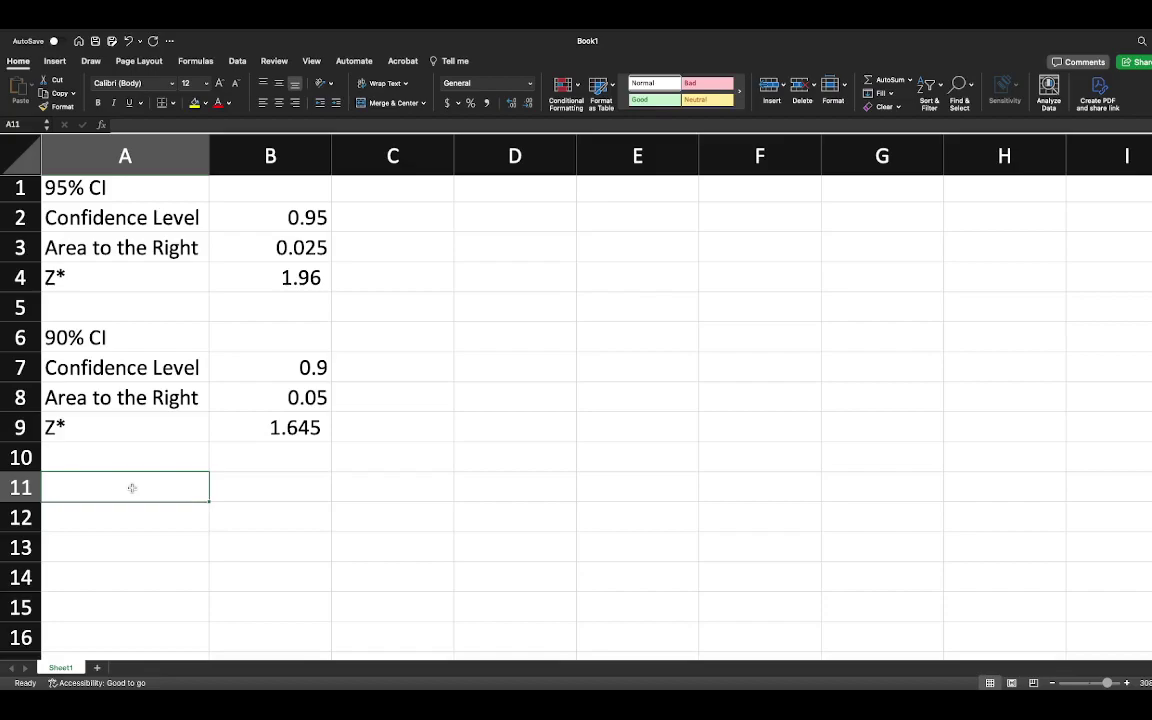
Enter the '99% CI' heading in A11 and 'Confidence Level' 0.99 in row 12.
{"action": "type", "text": "99% CI"}
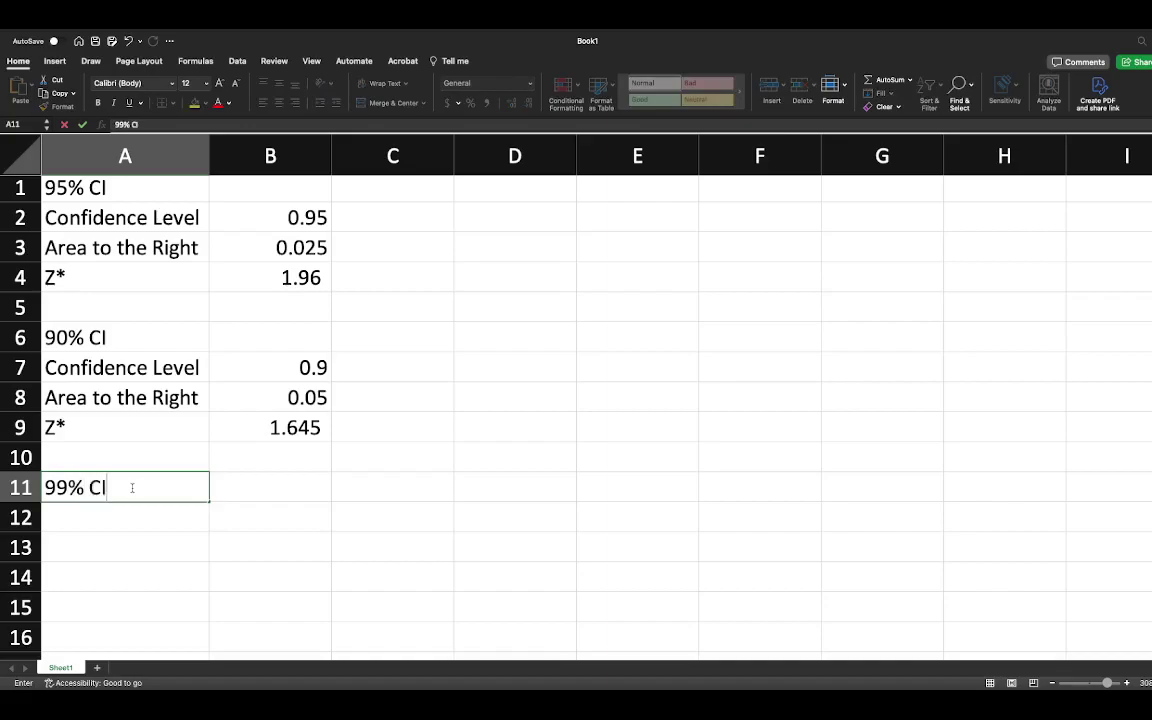
{"action": "key", "text": "Return"}
{"action": "type", "text": "Confi"}
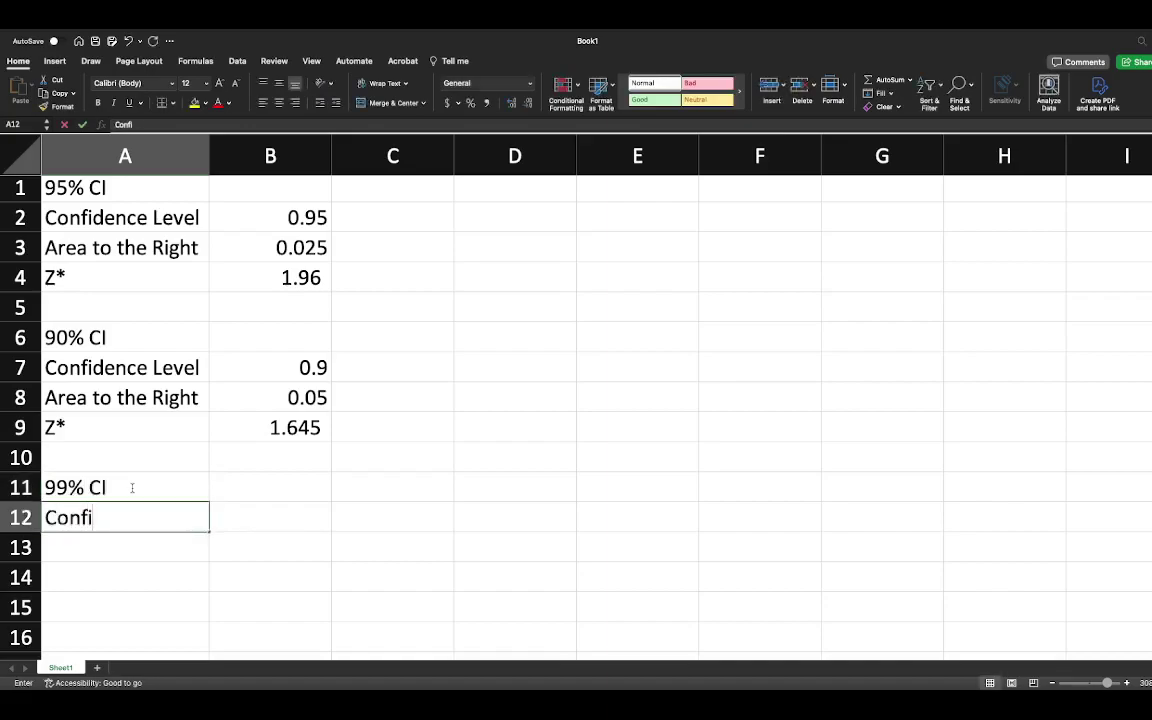
{"action": "type", "text": "dence Level"}
{"action": "key", "text": "Tab"}
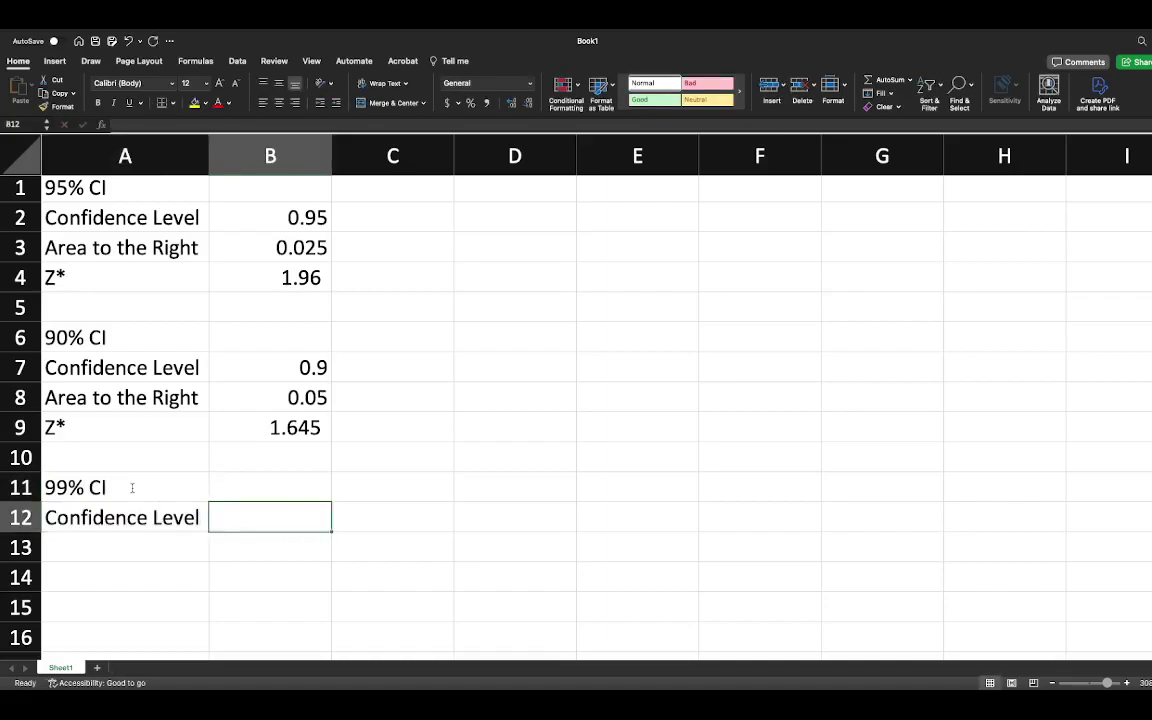
{"action": "type", "text": "0.99"}
{"action": "key", "text": "Return"}
Add 'Area to the Right' in A13 with =(1-B12)/2 in B13, giving 0.005.
{"action": "type", "text": "Are"}
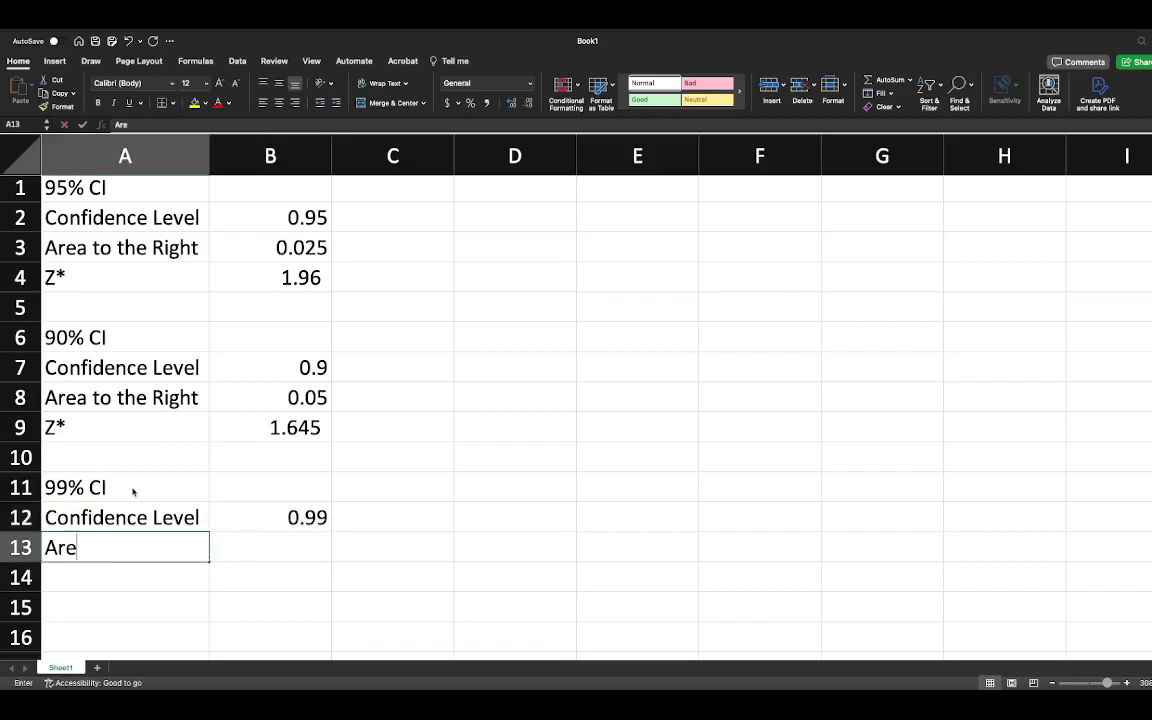
{"action": "type", "text": "a to the Right"}
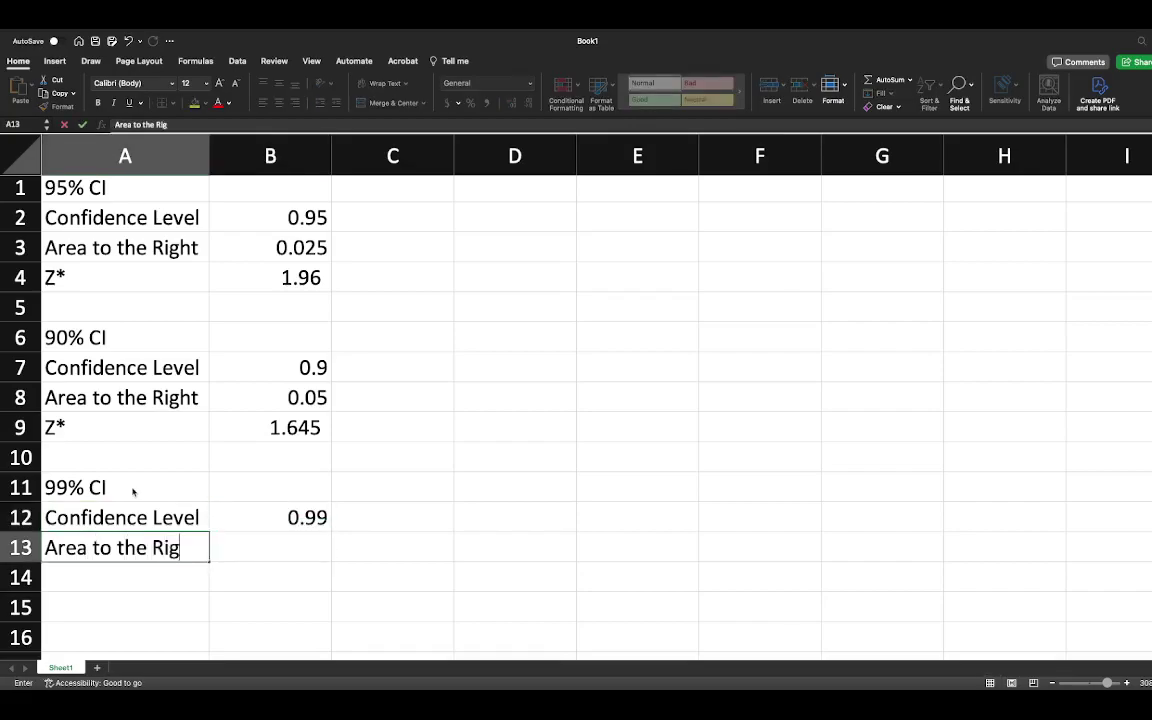
{"action": "key", "text": "Tab"}
{"action": "type", "text": "="}
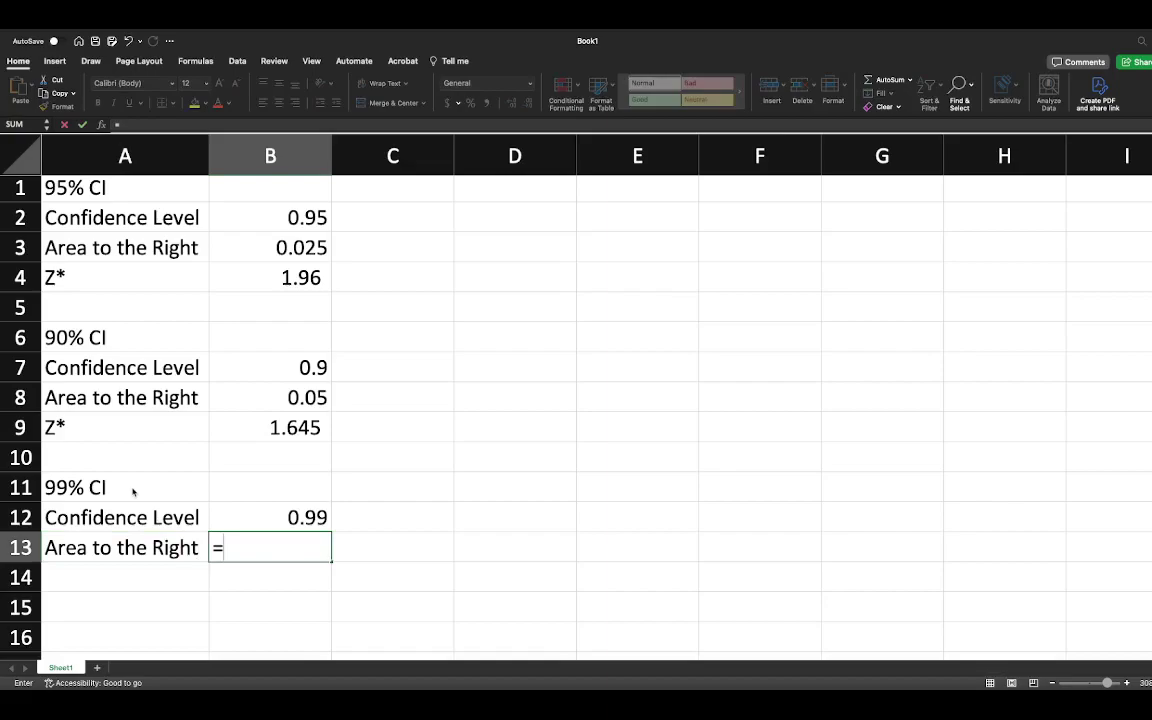
{"action": "type", "text": "(1-"}
{"action": "key", "text": "Up"}
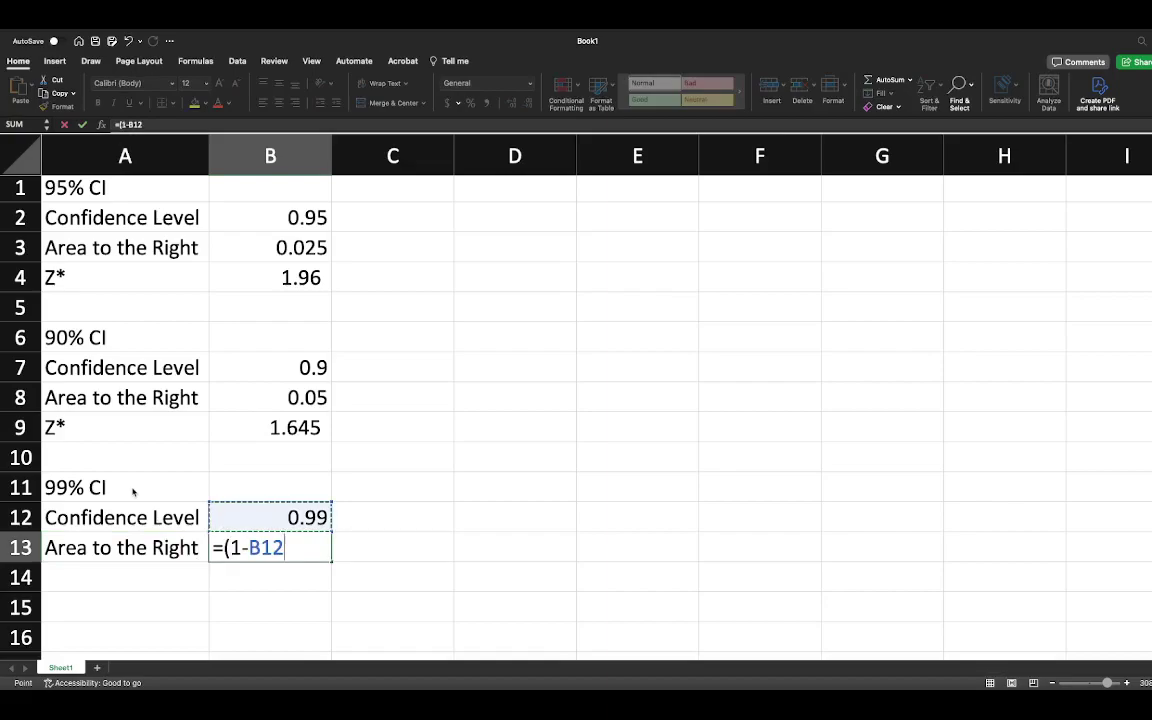
{"action": "type", "text": ")/2"}
{"action": "key", "text": "Return"}
{"action": "key", "text": "Left"}
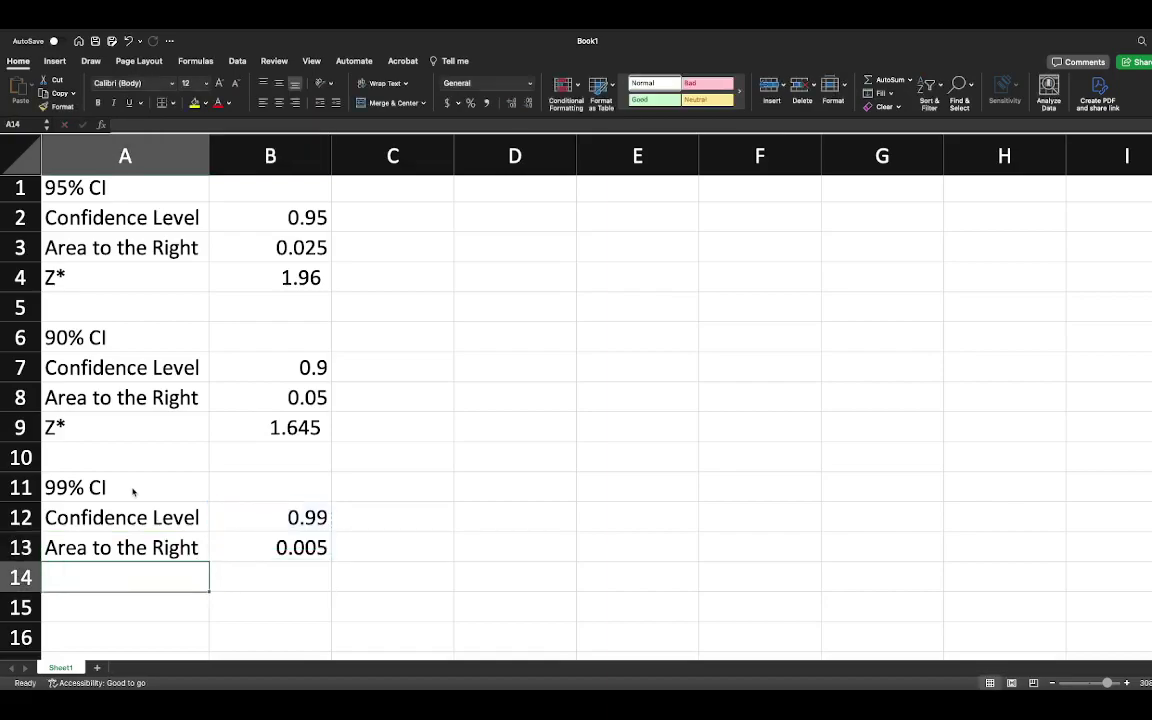
Label A14 'Z*' and enter =NORM.S.INV((1-B13)) in B14.
{"action": "type", "text": "Z*"}
{"action": "key", "text": "Tab"}
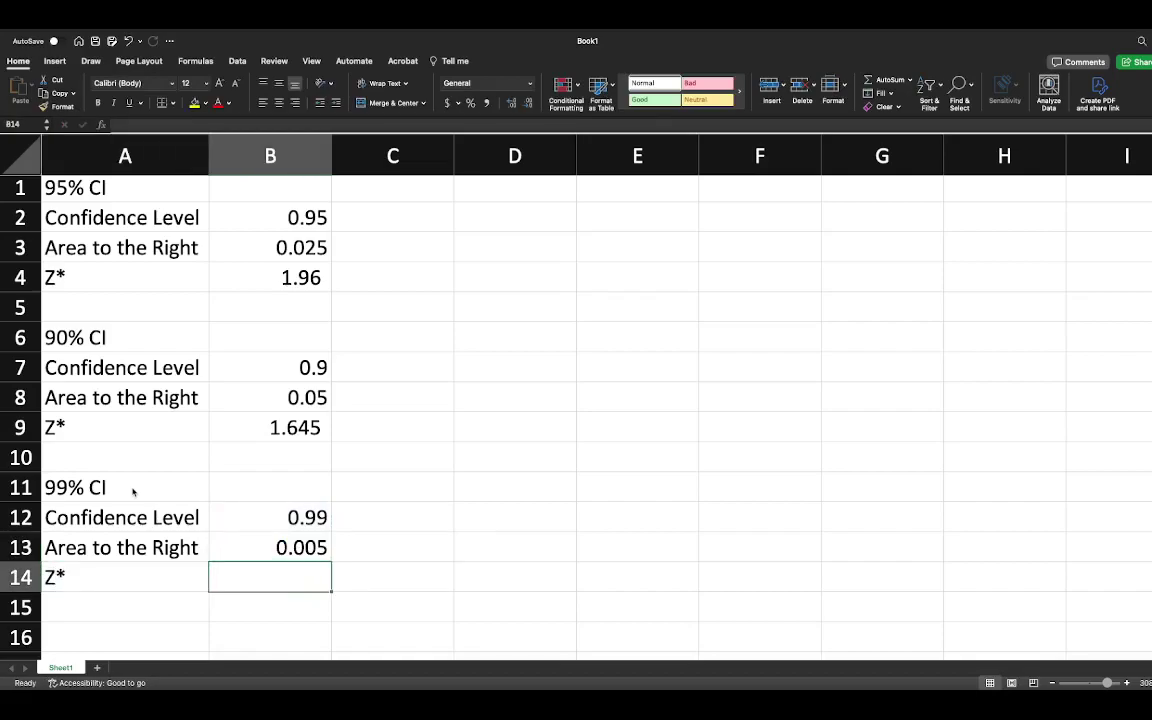
{"action": "type", "text": "=norm"}
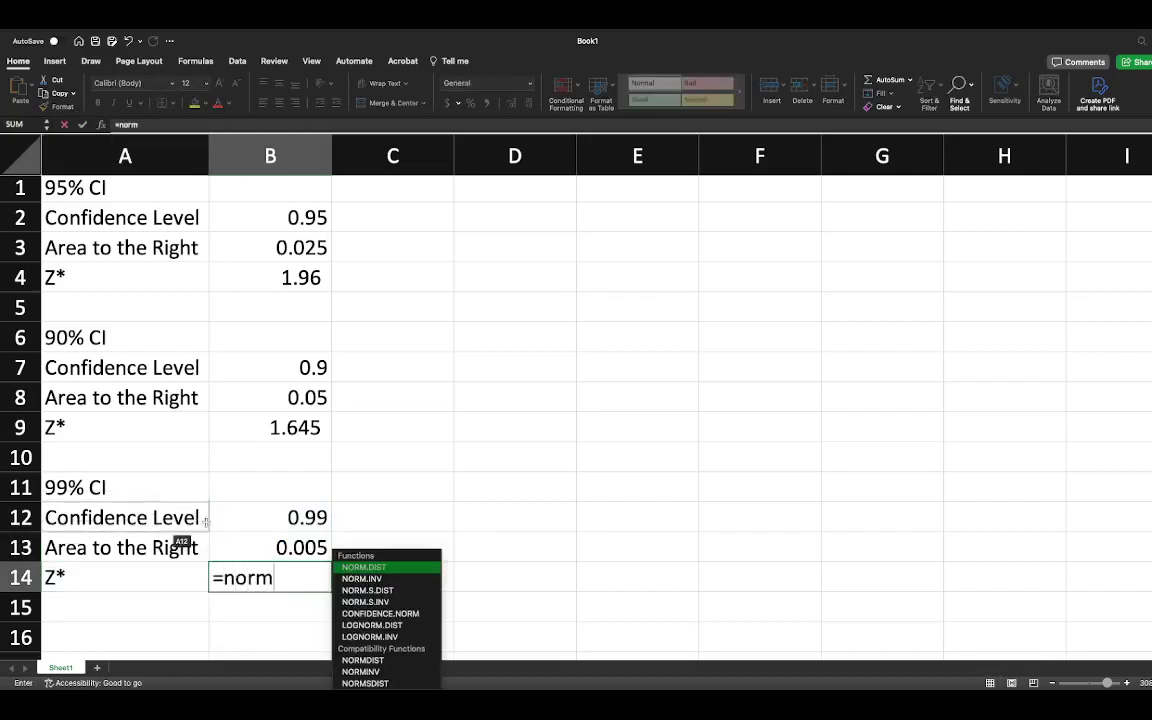
{"action": "double_click", "coordinate": [354, 603]}
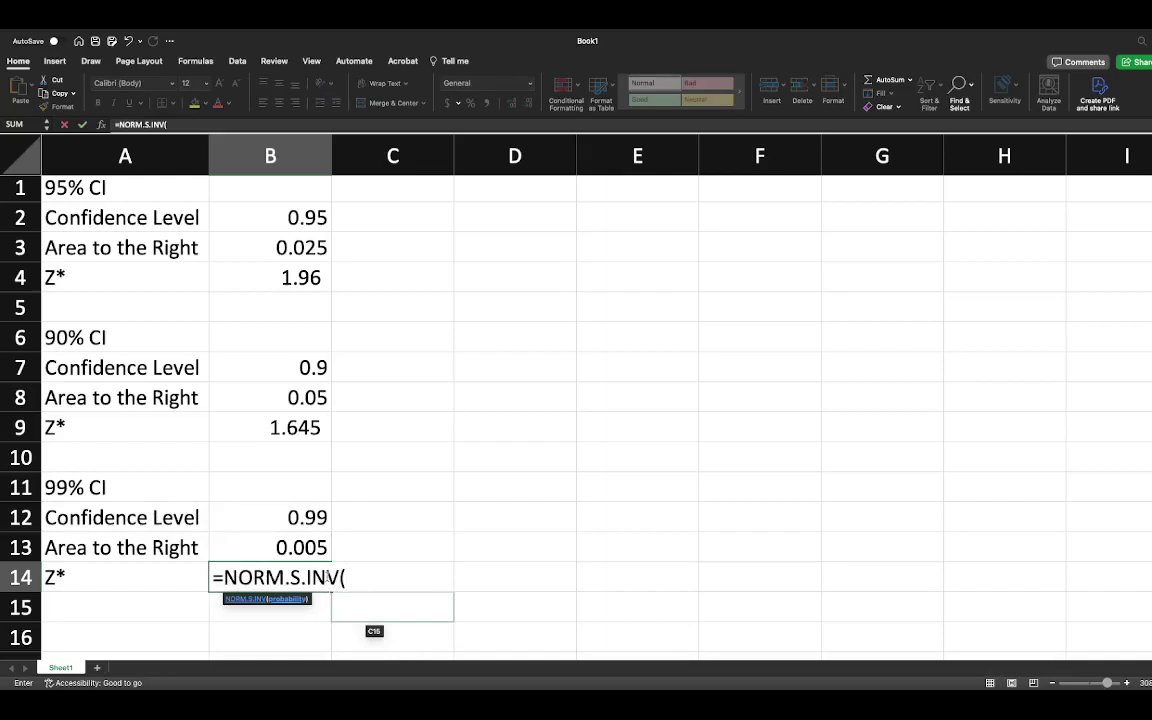
{"action": "type", "text": "(1-"}
{"action": "left_click", "coordinate": [296, 546]}
{"action": "type", "text": ")"}
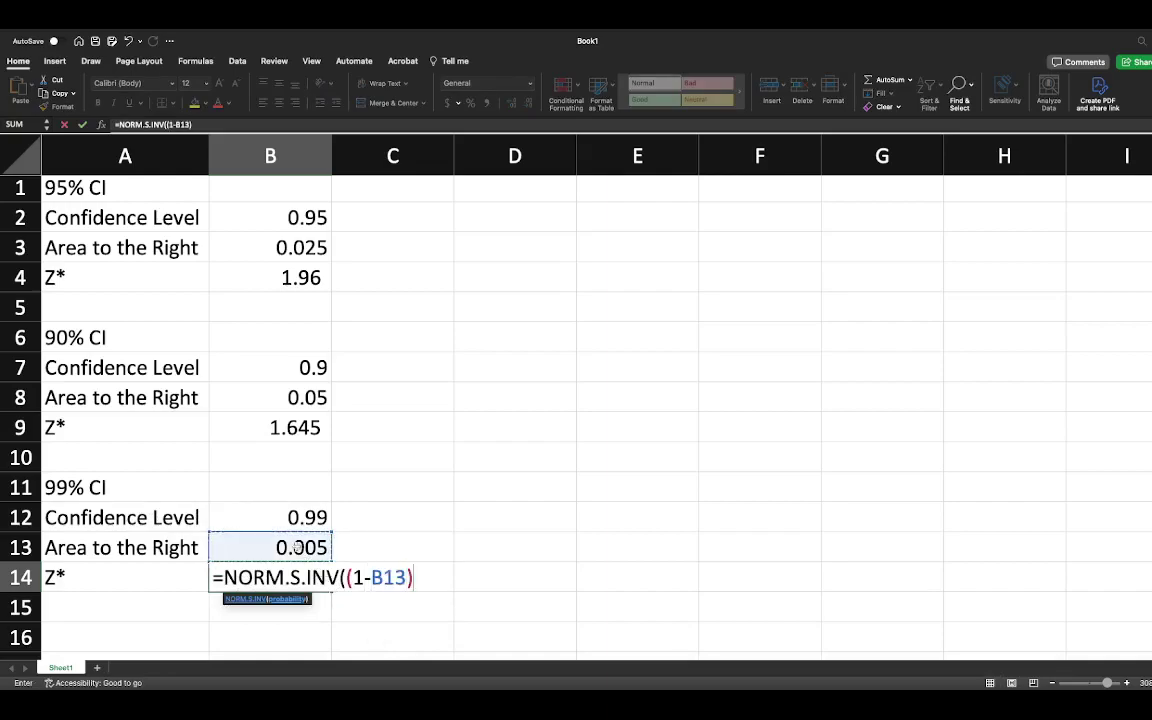
{"action": "type", "text": ")"}
{"action": "key", "text": "Return"}
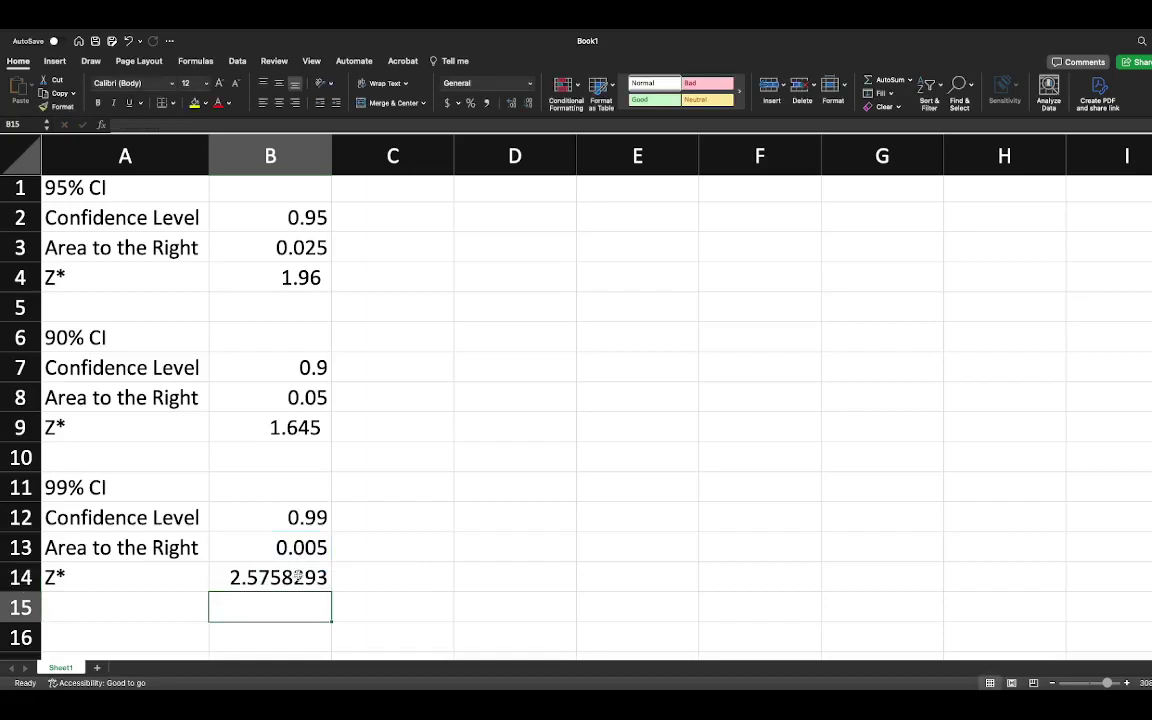
Apply Comma Style to B14 and adjust the decimals so it reads 2.576.
{"action": "left_click", "coordinate": [297, 577]}
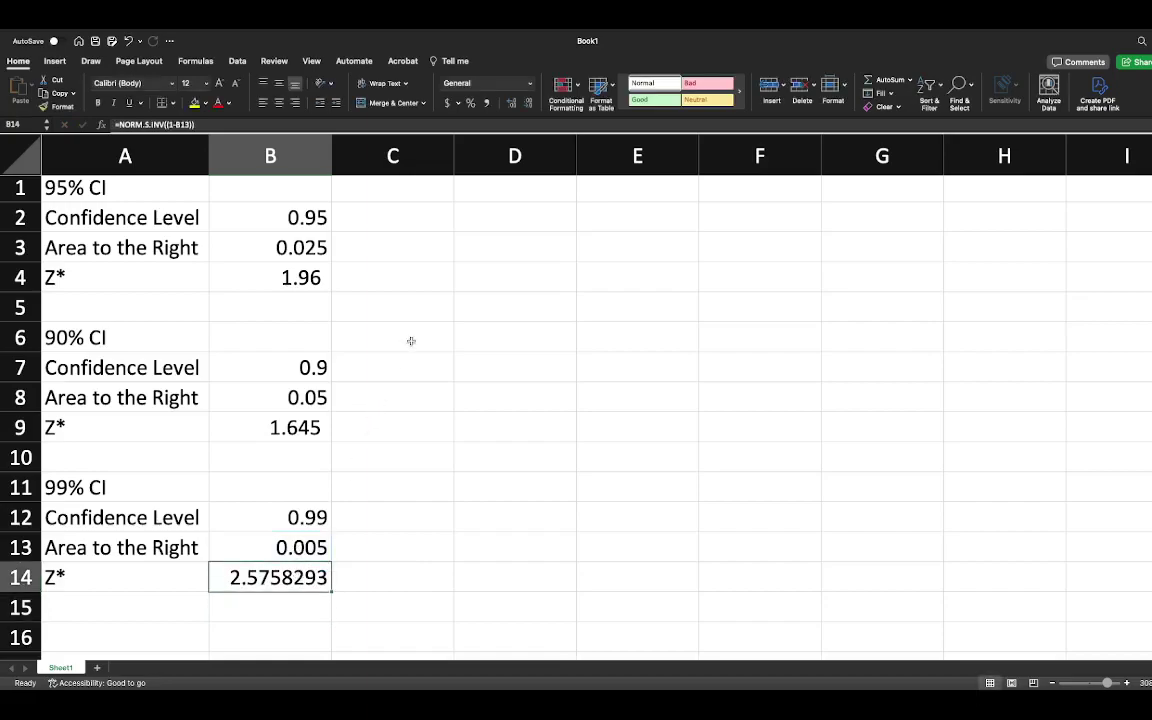
{"action": "left_click", "coordinate": [486, 103]}
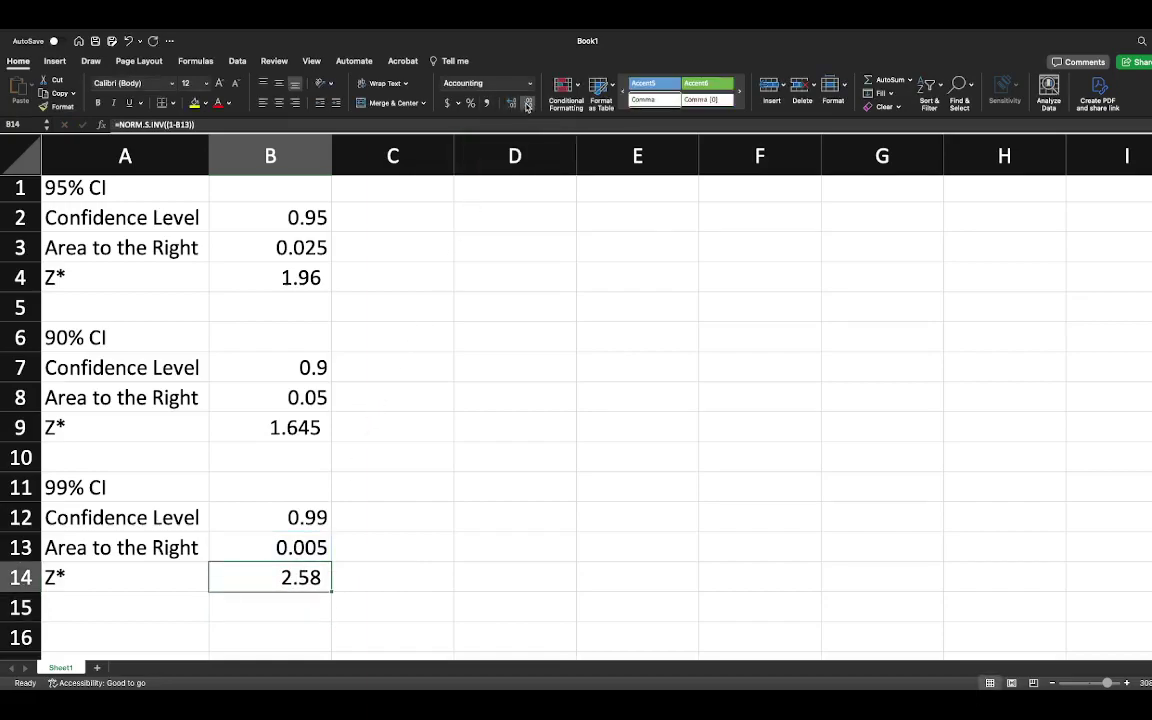
{"action": "left_click", "coordinate": [527, 105]}
{"action": "left_click", "coordinate": [511, 103]}
{"action": "left_click", "coordinate": [511, 103]}
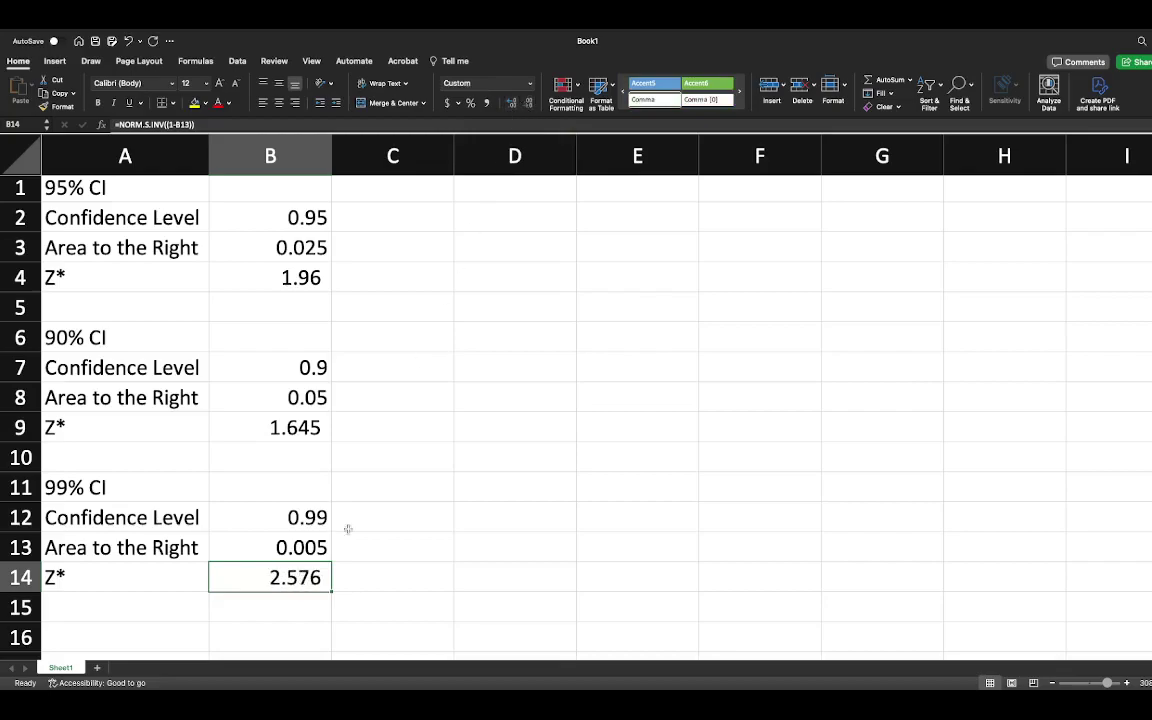